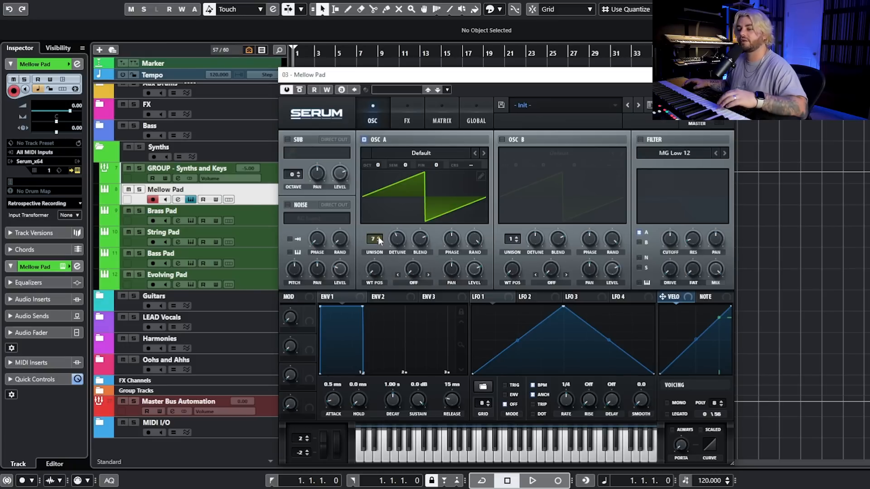
Step: Adjust the unison detune and blend of oscillator A on the Mellow Pad
{"action": "left_click_drag", "start_coordinate": [397, 239], "coordinate": [399, 242]}
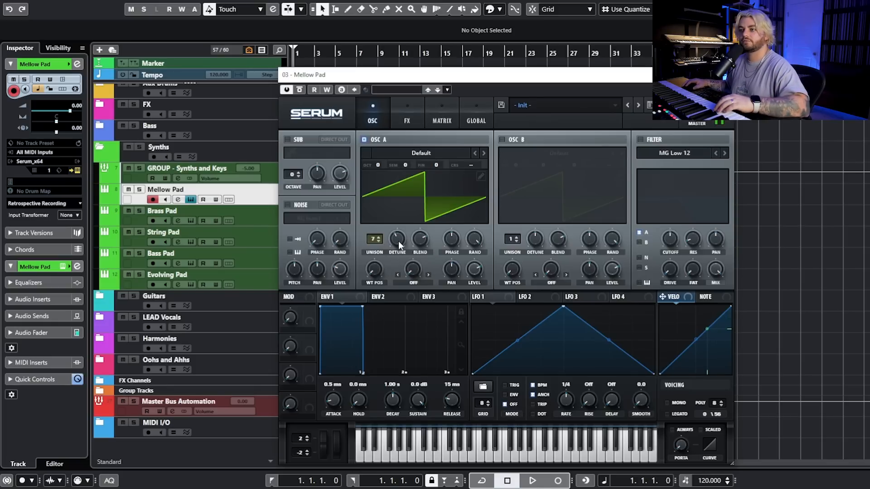
{"action": "left_click_drag", "start_coordinate": [424, 239], "coordinate": [425, 203]}
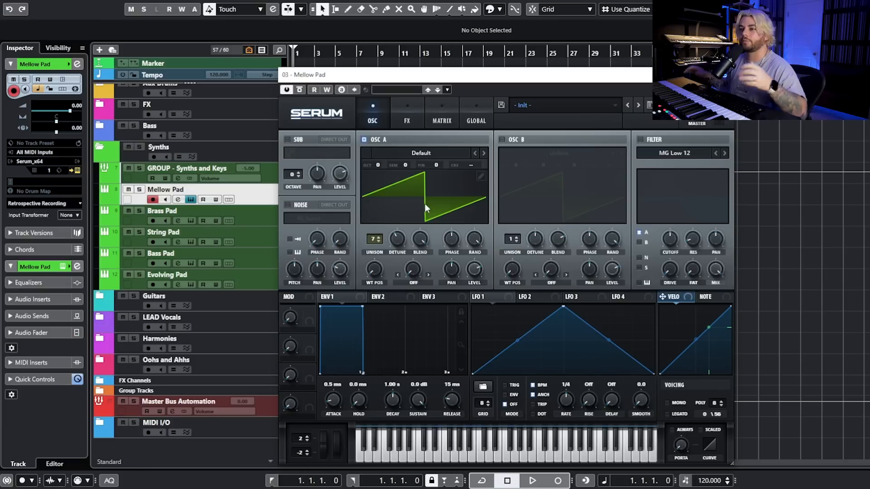
{"action": "mouse_move", "coordinate": [420, 239]}
{"action": "left_mouse_down"}
{"action": "mouse_move", "coordinate": [406, 365]}
{"action": "mouse_move", "coordinate": [421, 250]}
{"action": "left_mouse_up"}
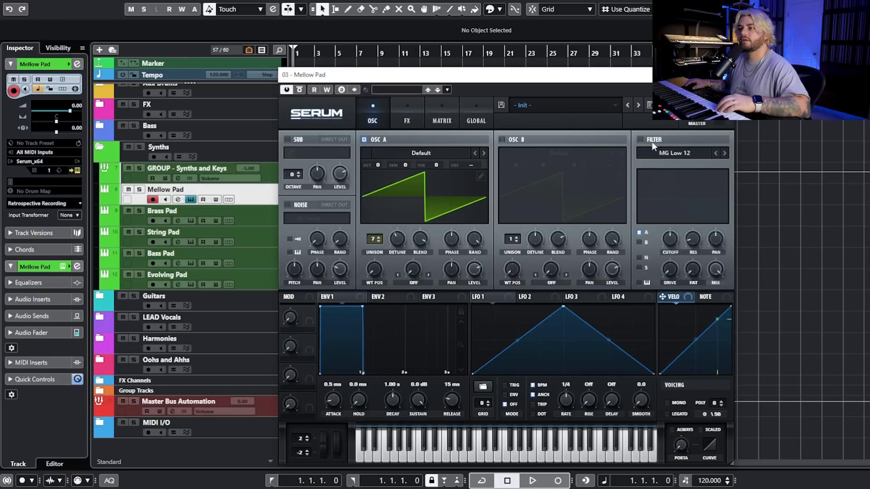
Step: Enable the filter, compare low-pass types including Low 24 and Low 18, and settle on MG Low 24
{"action": "left_click", "coordinate": [641, 140]}
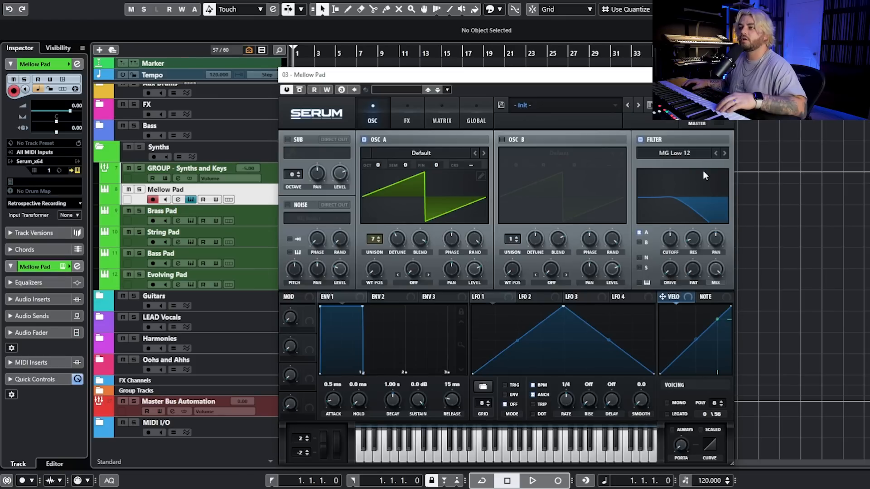
{"action": "left_click", "coordinate": [724, 153]}
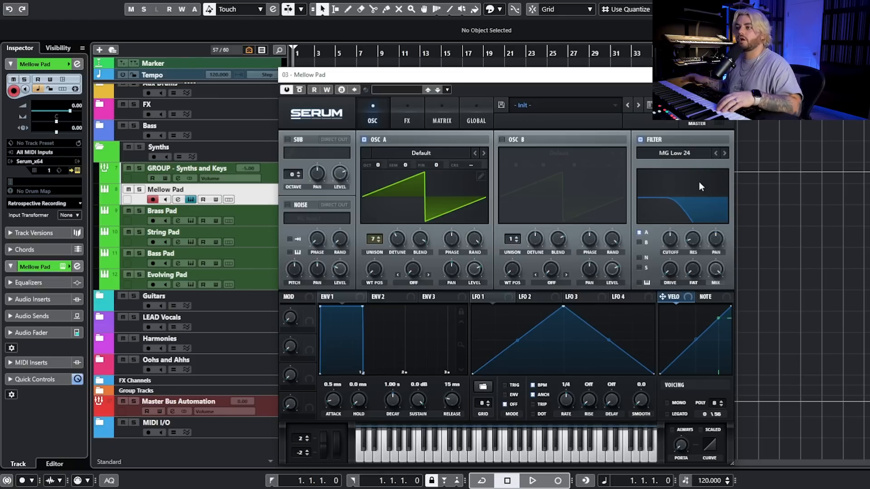
{"action": "left_click", "coordinate": [716, 154]}
{"action": "left_click", "coordinate": [714, 155]}
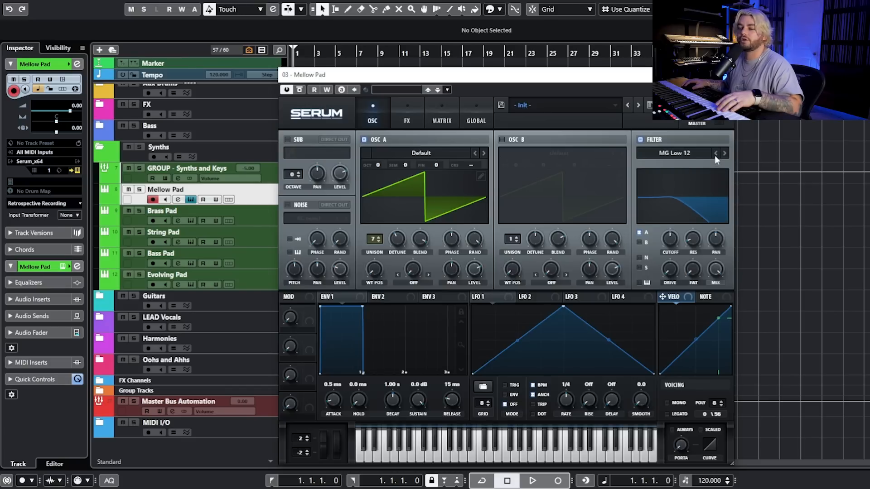
{"action": "left_click", "coordinate": [725, 154]}
{"action": "left_click", "coordinate": [725, 155]}
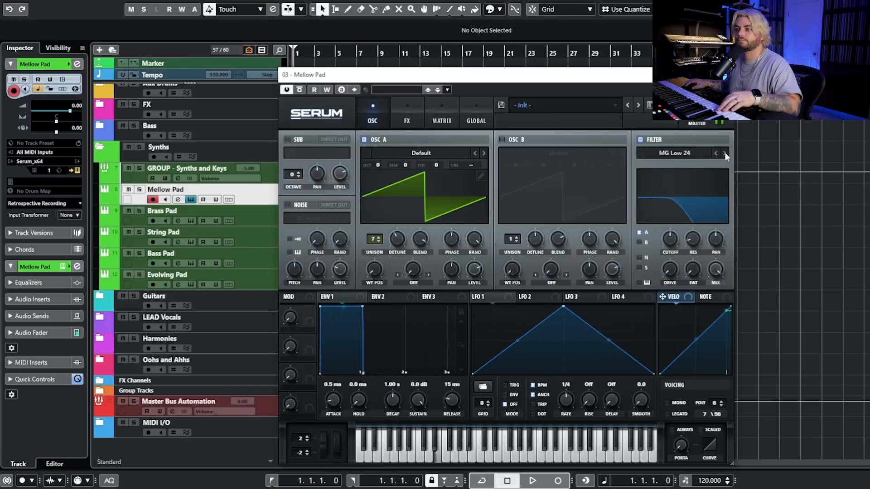
{"action": "left_click", "coordinate": [689, 153]}
{"action": "mouse_move", "coordinate": [688, 166]}
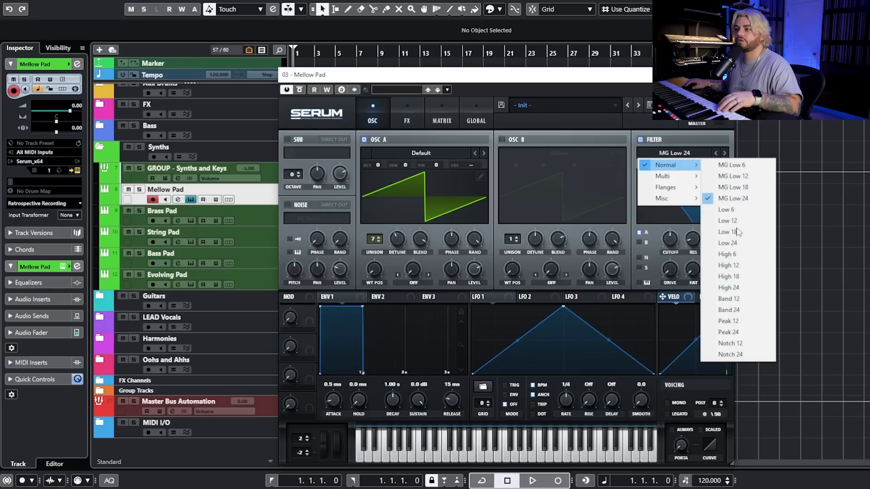
{"action": "left_click", "coordinate": [725, 243]}
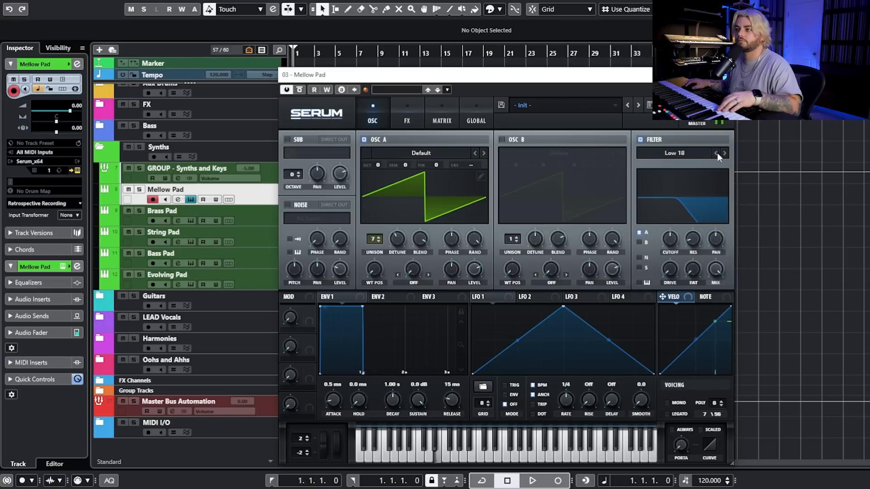
{"action": "left_click", "coordinate": [713, 154]}
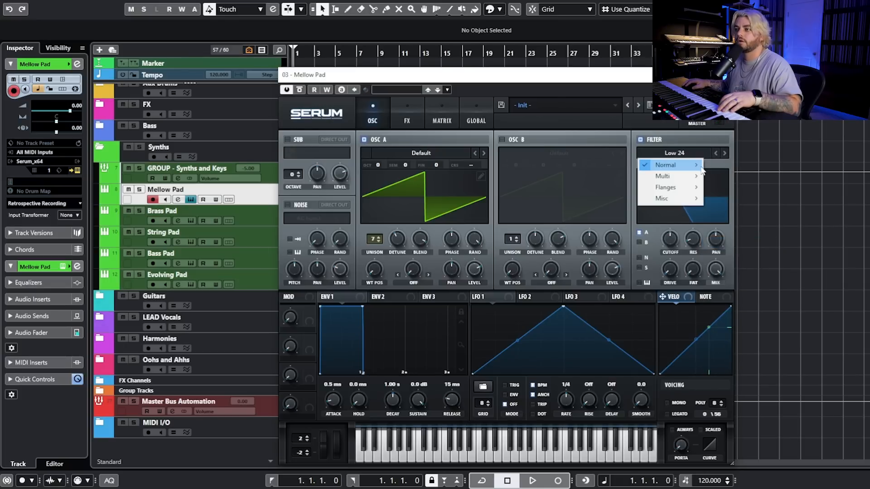
{"action": "mouse_move", "coordinate": [700, 166]}
{"action": "left_click", "coordinate": [737, 200]}
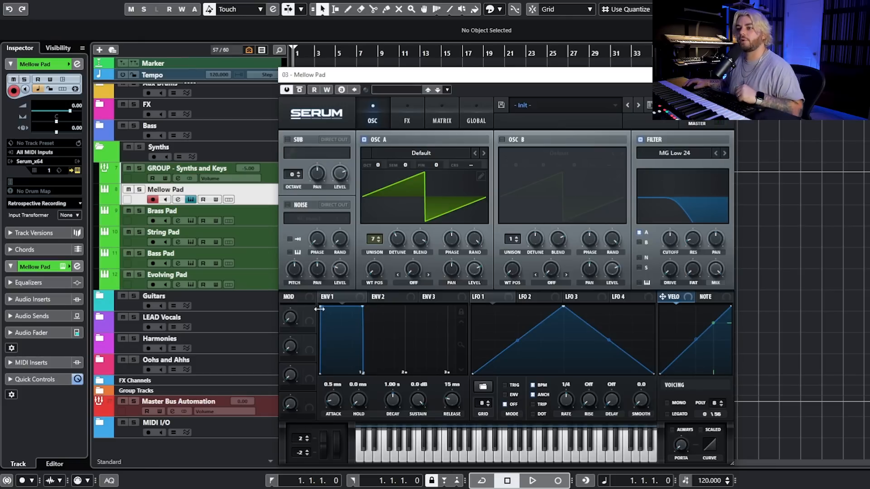
Step: Shape Env 1 with 554 ms attack, 2.35 s decay, -5.9 dB sustain and 1.19 s release
{"action": "left_click_drag", "start_coordinate": [320, 306], "coordinate": [345, 307]}
{"action": "left_click_drag", "start_coordinate": [333, 358], "coordinate": [438, 325]}
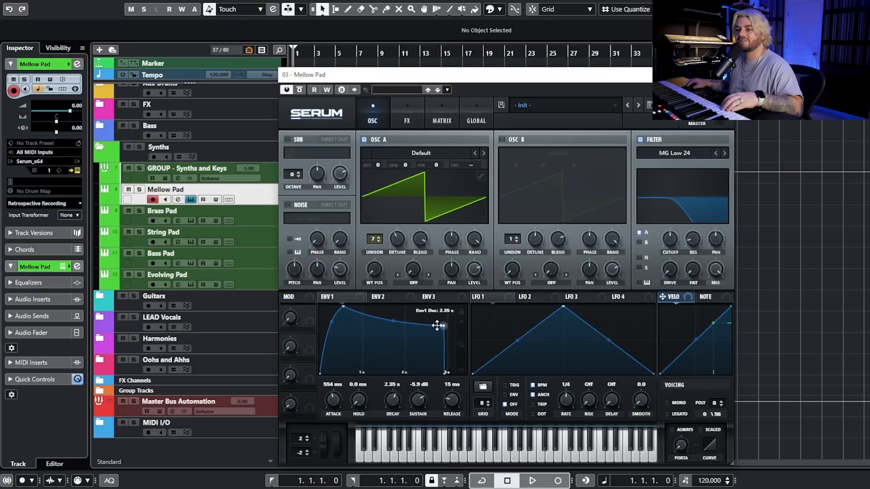
{"action": "mouse_move", "coordinate": [446, 373]}
{"action": "left_mouse_down"}
{"action": "mouse_move", "coordinate": [456, 401]}
{"action": "mouse_move", "coordinate": [466, 382]}
{"action": "mouse_move", "coordinate": [444, 373]}
{"action": "left_mouse_up"}
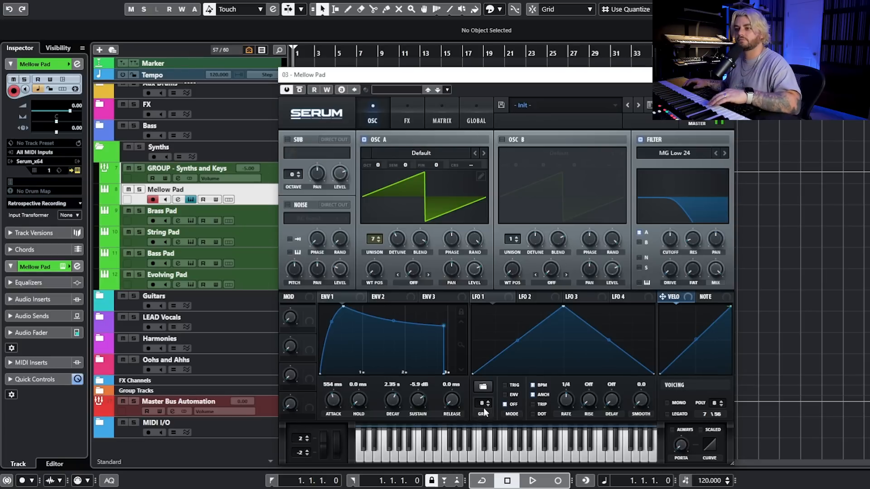
{"action": "left_click_drag", "start_coordinate": [445, 410], "coordinate": [479, 363]}
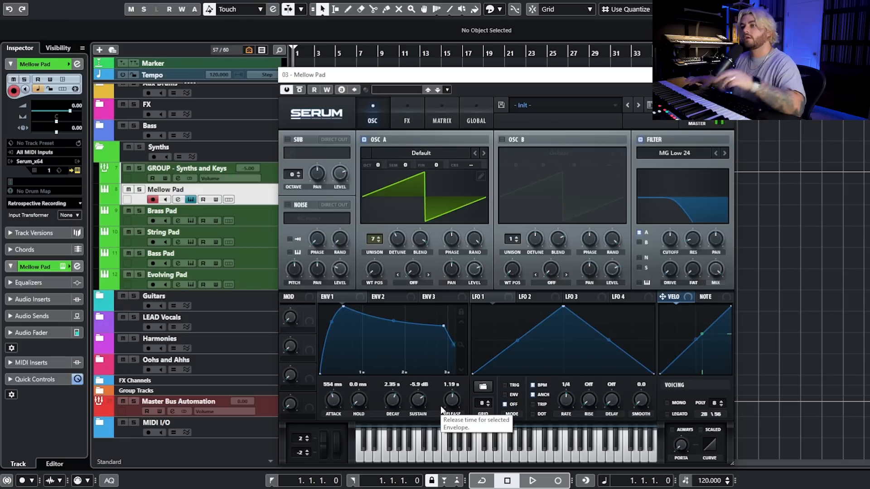
Step: Enable oscillator B, raise it to octave +1, set 9 unison voices, adjust its detune and blend, and route it through the filter
{"action": "left_click", "coordinate": [502, 140]}
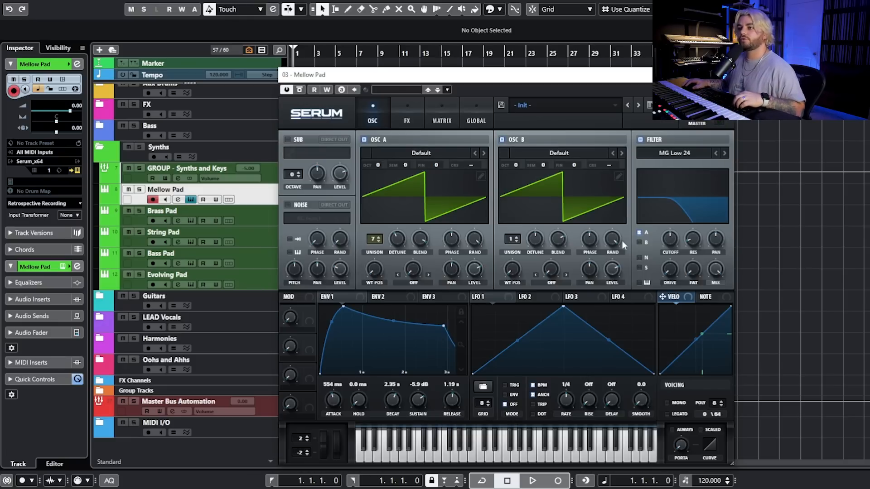
{"action": "left_click_drag", "start_coordinate": [513, 162], "coordinate": [523, 157]}
{"action": "left_click_drag", "start_coordinate": [511, 242], "coordinate": [514, 191]}
{"action": "left_click_drag", "start_coordinate": [511, 242], "coordinate": [536, 254]}
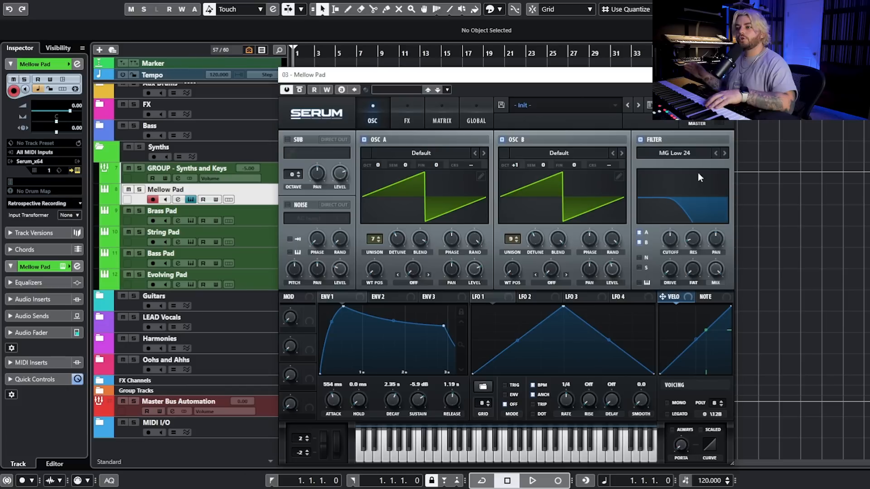
Step: Turn on filter key tracking, lower the cutoff and set the resonance to about 29%
{"action": "left_click_drag", "start_coordinate": [693, 239], "coordinate": [707, 224]}
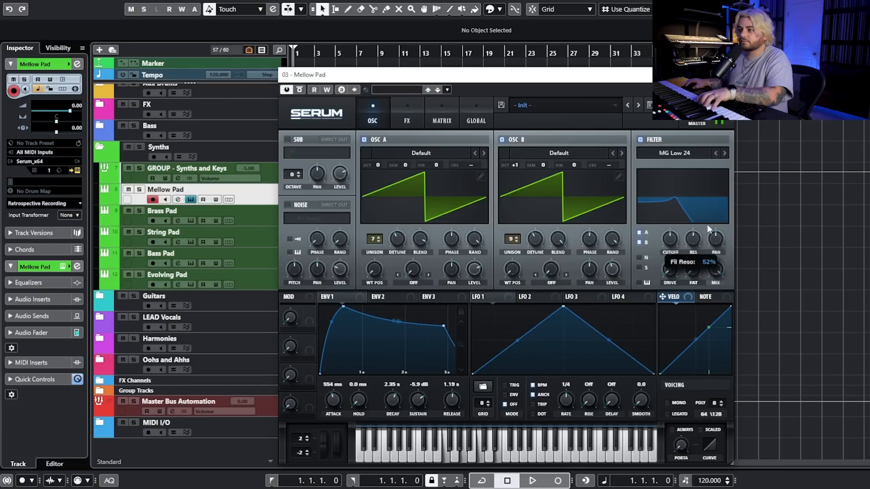
{"action": "left_click", "coordinate": [639, 282]}
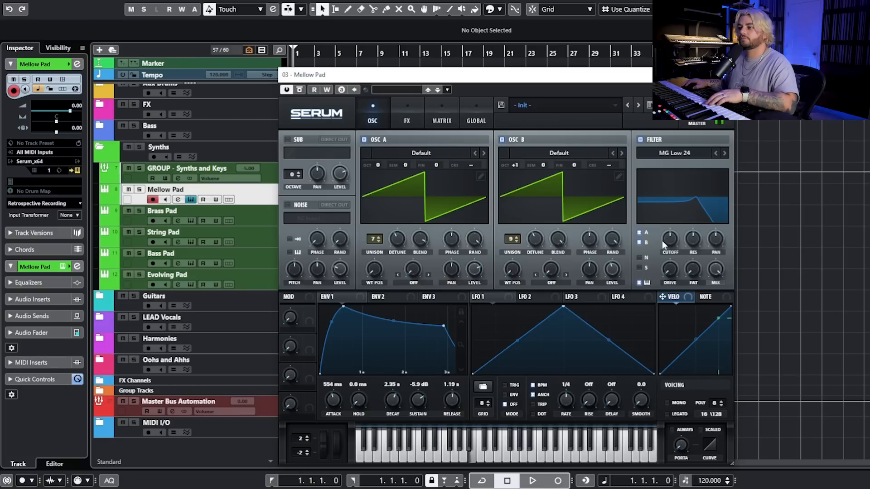
{"action": "left_click_drag", "start_coordinate": [668, 240], "coordinate": [663, 247]}
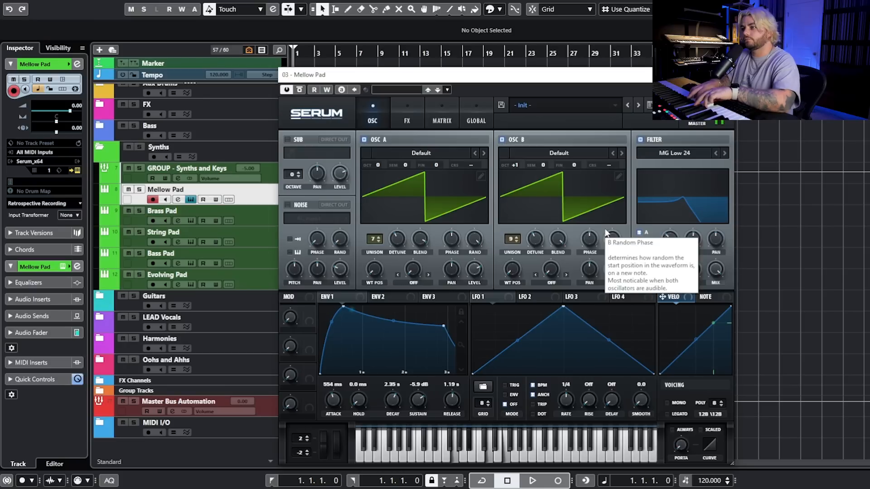
{"action": "left_click_drag", "start_coordinate": [689, 240], "coordinate": [684, 266]}
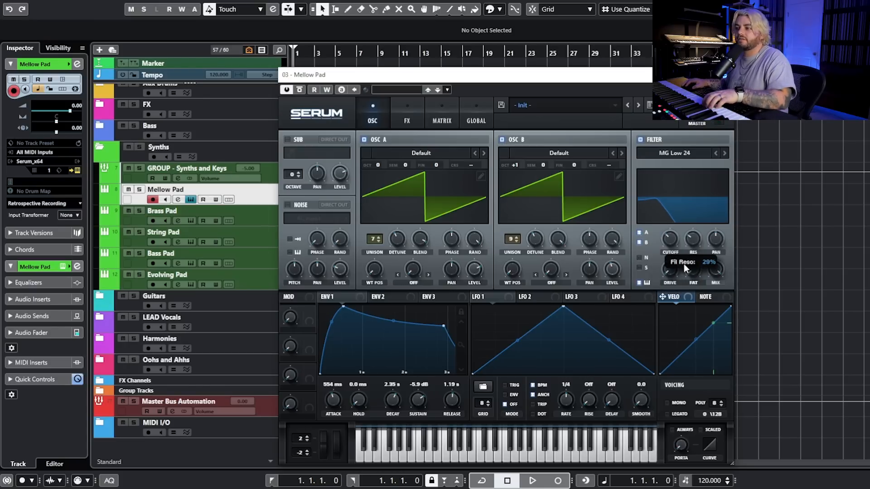
Step: Add the Chorus effect and adjust its mix
{"action": "left_click", "coordinate": [412, 117]}
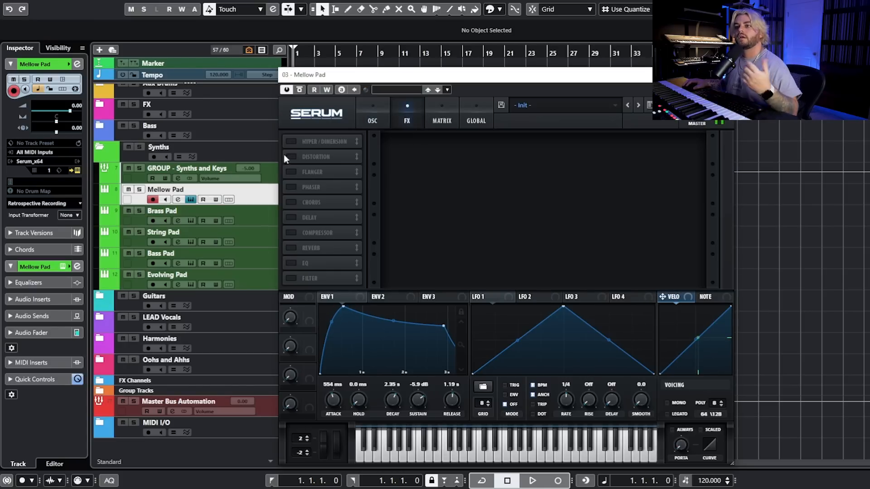
{"action": "left_click", "coordinate": [289, 203]}
{"action": "left_click_drag", "start_coordinate": [683, 156], "coordinate": [658, 178]}
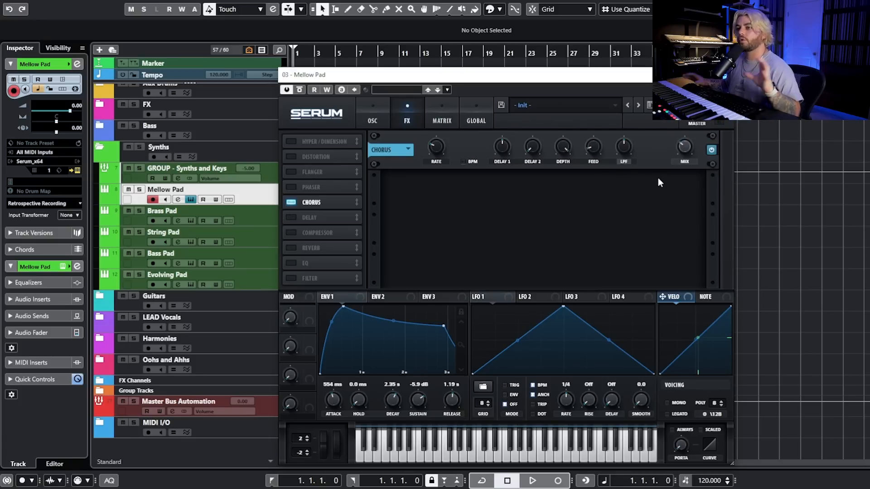
Step: Add the Reverb effect in Hall mode and adjust its low cut, high cut and size
{"action": "left_click", "coordinate": [291, 248]}
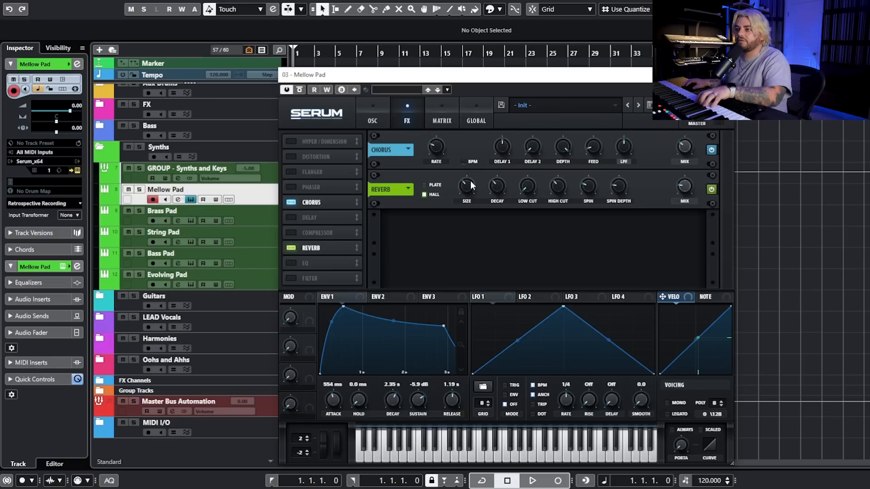
{"action": "left_click_drag", "start_coordinate": [526, 188], "coordinate": [554, 211]}
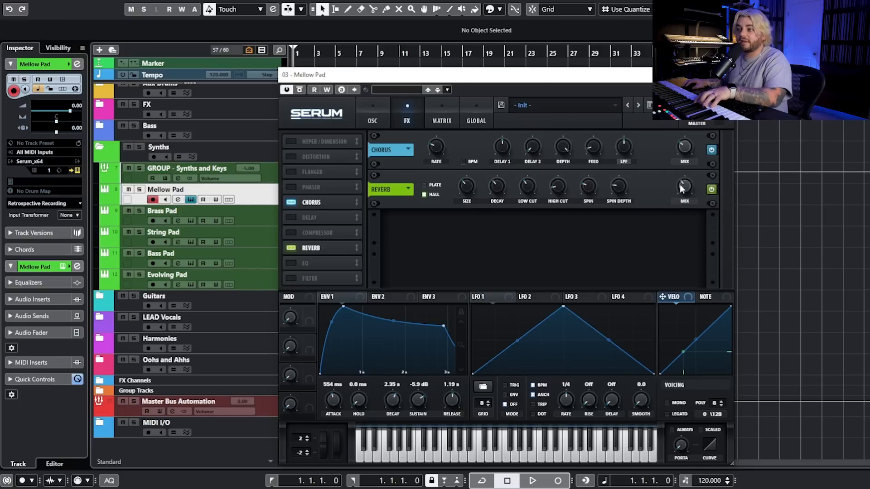
{"action": "left_click_drag", "start_coordinate": [469, 184], "coordinate": [477, 173]}
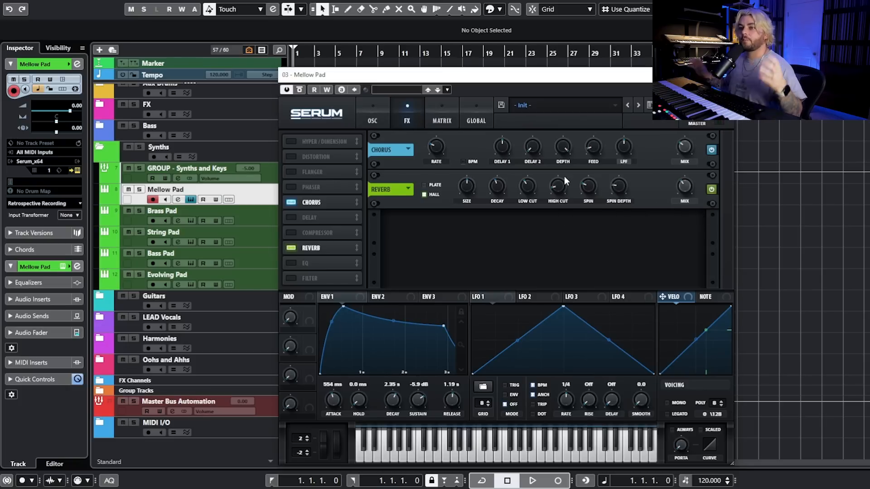
Step: Bypass the reverb and set Env 1 to 1.60 s decay, 0.0 dB sustain and 70 ms release
{"action": "left_click", "coordinate": [712, 190]}
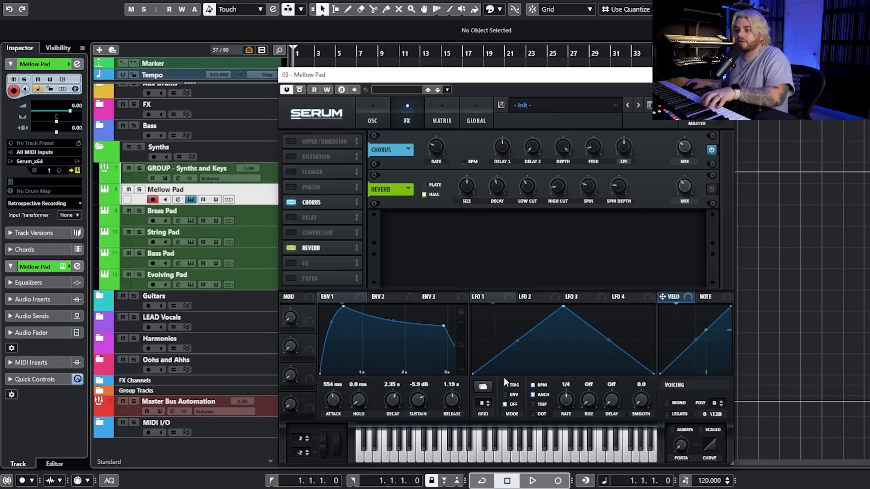
{"action": "left_click_drag", "start_coordinate": [447, 401], "coordinate": [447, 425]}
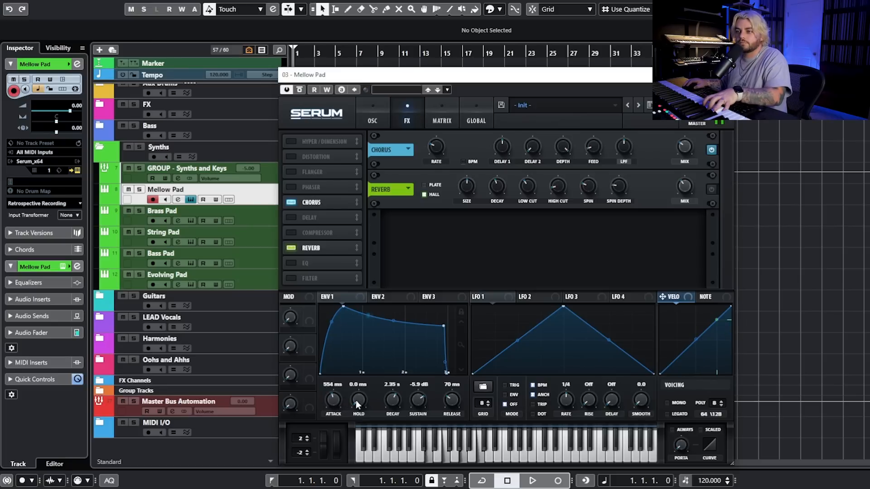
{"action": "left_click_drag", "start_coordinate": [396, 401], "coordinate": [425, 358]}
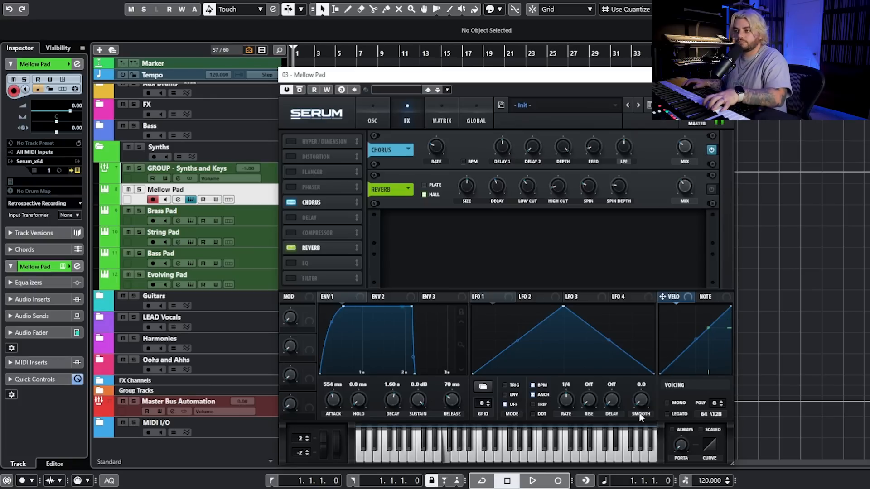
Step: Set the portamento to Always in the voicing section
{"action": "left_click", "coordinate": [673, 430]}
{"action": "mouse_move", "coordinate": [684, 446]}
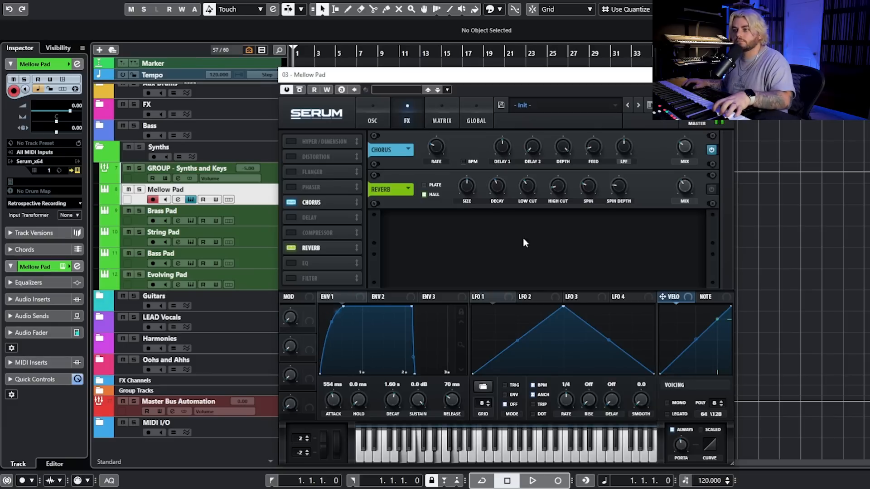
Step: Switch the reverb back on and set the Env 1 release to 875 ms
{"action": "left_click", "coordinate": [712, 190]}
{"action": "left_click_drag", "start_coordinate": [449, 387], "coordinate": [458, 386]}
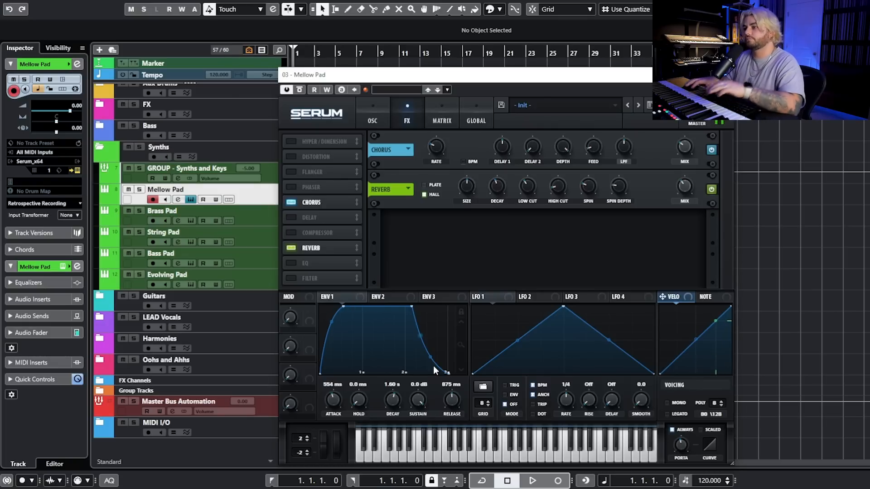
{"action": "left_click", "coordinate": [388, 121]}
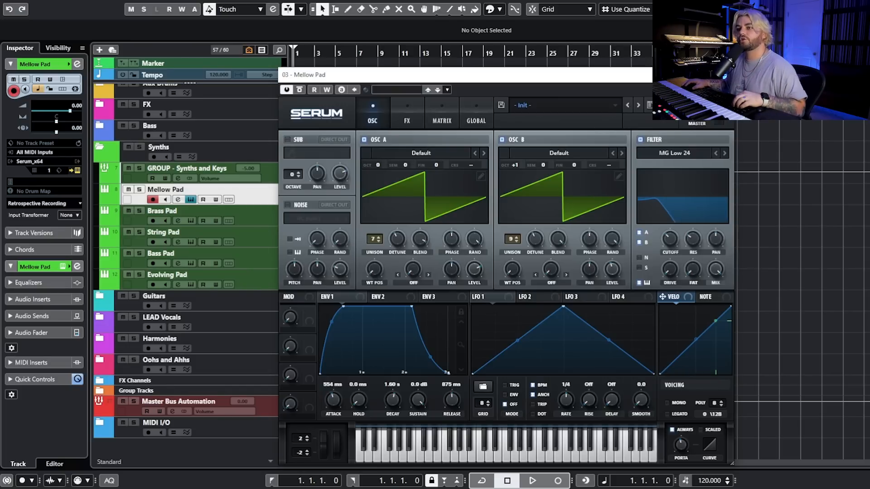
Step: Close the Mellow Pad's synth window and open the Serum instrument on the Brass Pad track
{"action": "left_click", "coordinate": [724, 75]}
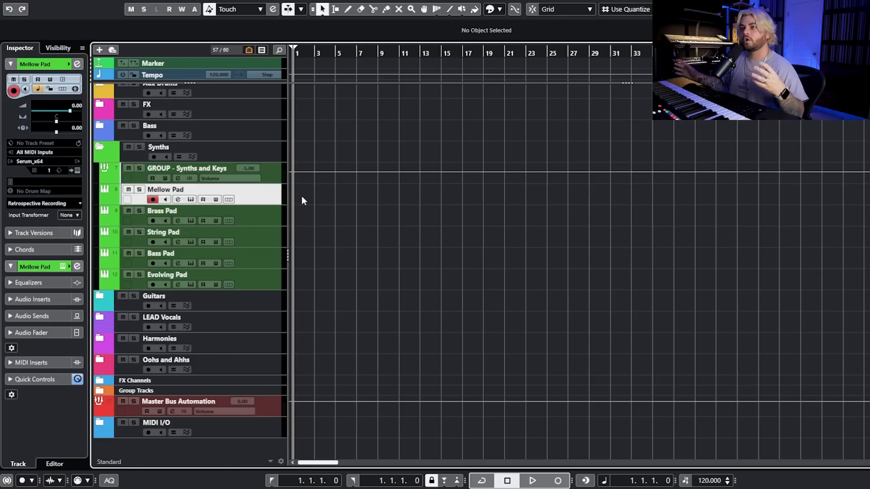
{"action": "left_click", "coordinate": [277, 224]}
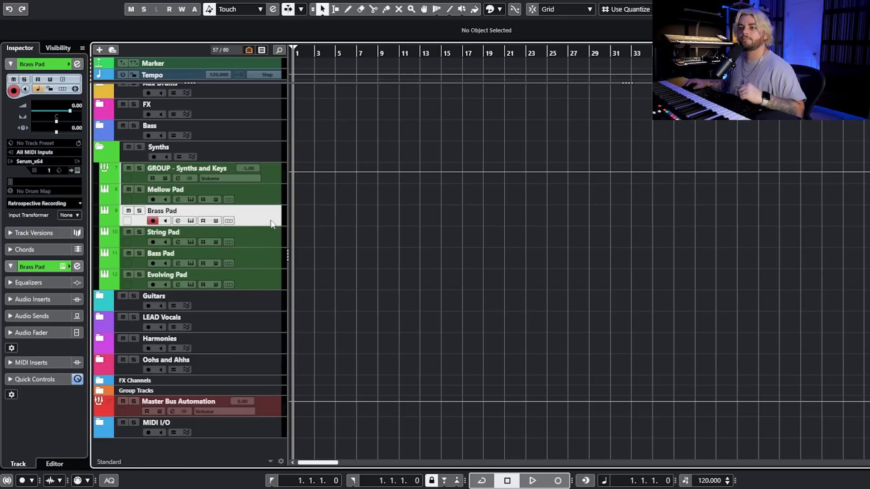
{"action": "left_click", "coordinate": [191, 221]}
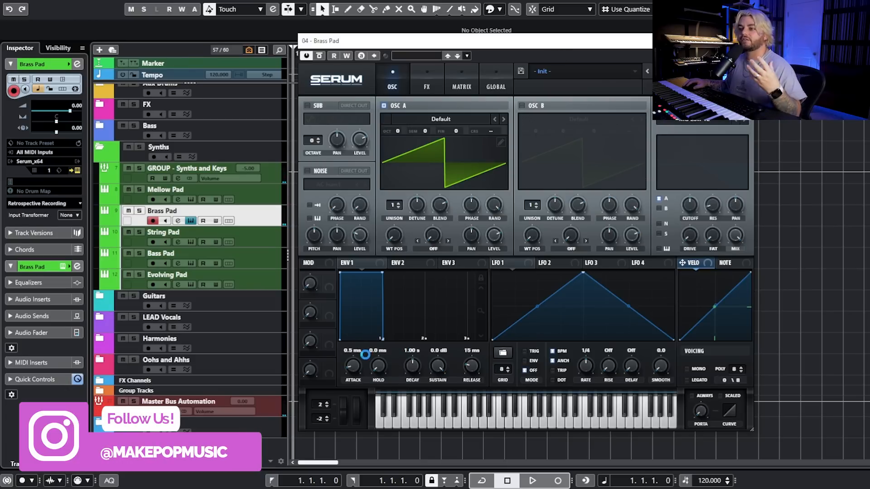
{"action": "mouse_move", "coordinate": [418, 368]}
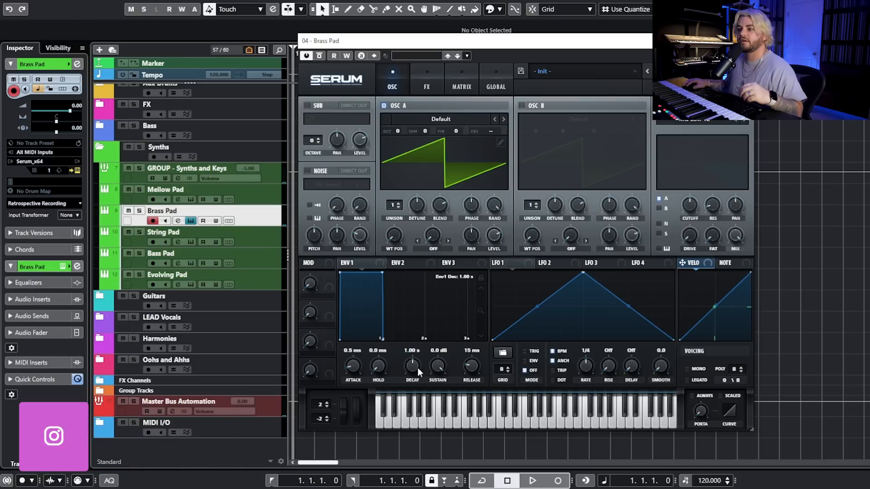
Step: Set Env 1 to 3.23 s decay, -26.8 dB sustain and 876 ms release, and give Osc A 8 unison voices
{"action": "left_click_drag", "start_coordinate": [382, 273], "coordinate": [472, 324]}
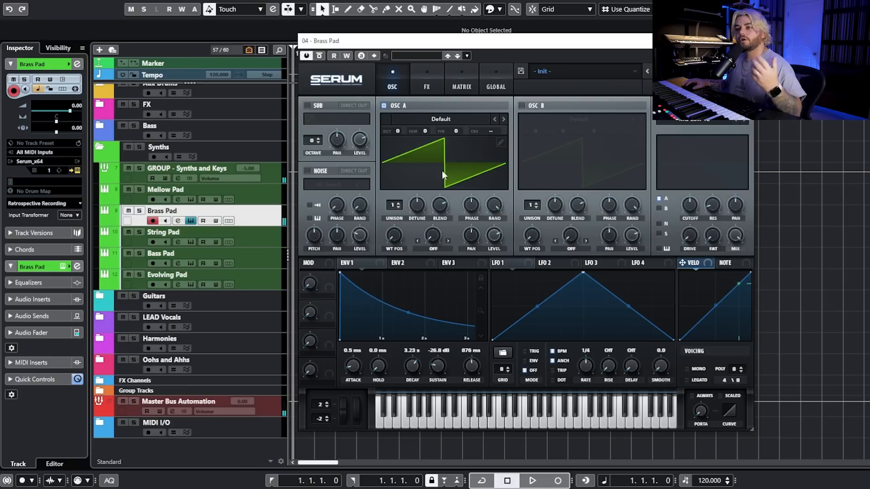
{"action": "left_click_drag", "start_coordinate": [392, 206], "coordinate": [414, 169]}
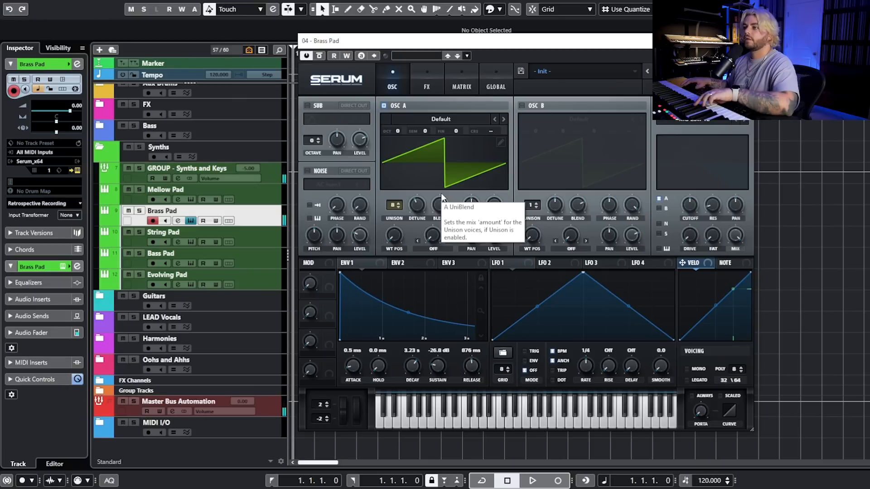
Step: Enable the filter, assign Env 1 to its cutoff and adjust the cutoff modulation
{"action": "left_click", "coordinate": [659, 105]}
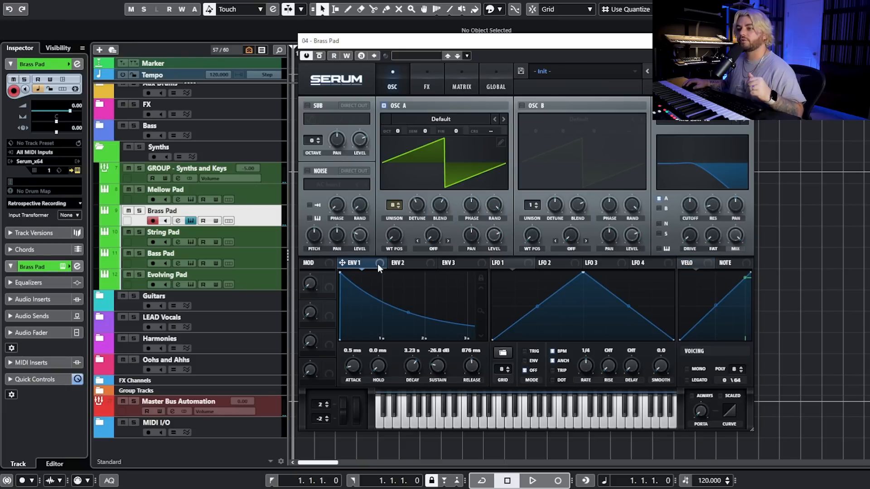
{"action": "left_click_drag", "start_coordinate": [384, 260], "coordinate": [687, 201]}
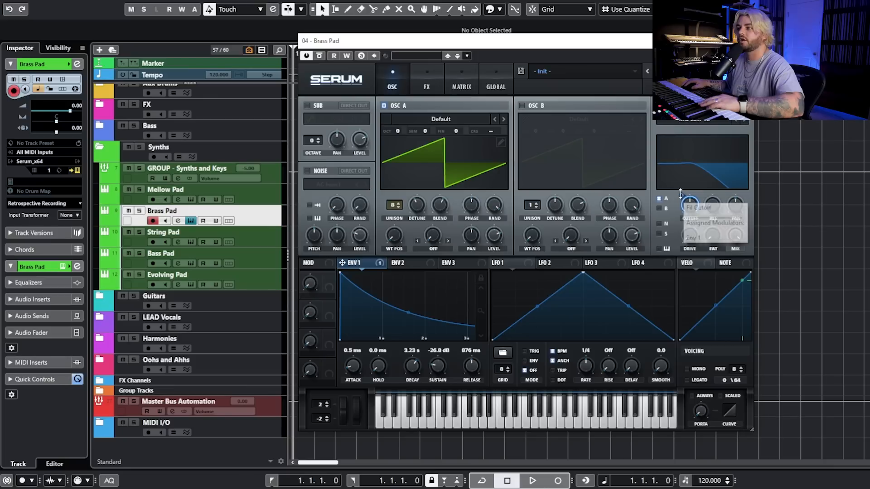
{"action": "mouse_move", "coordinate": [681, 195]}
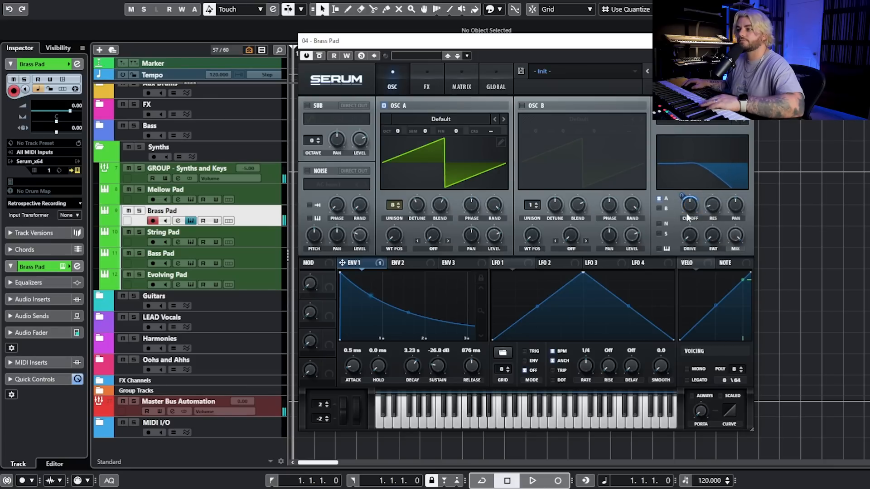
{"action": "left_click_drag", "start_coordinate": [689, 207], "coordinate": [689, 197]}
{"action": "mouse_move", "coordinate": [682, 195]}
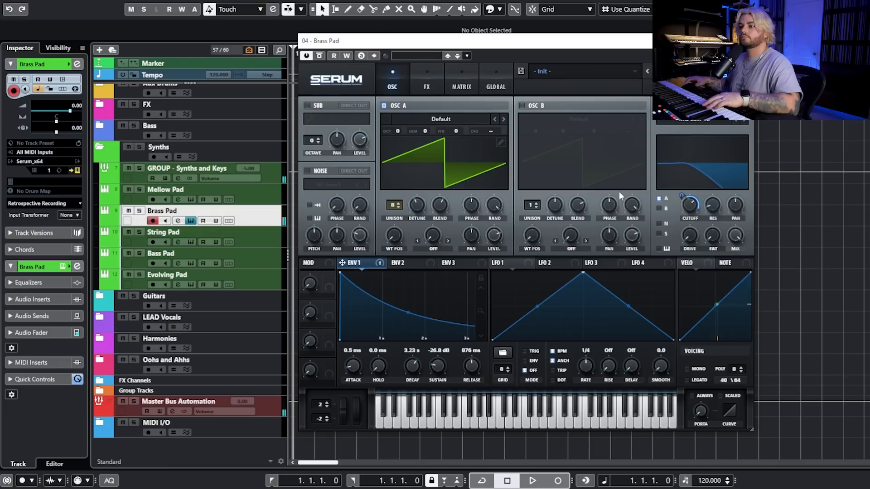
Step: Enable Osc B with the DS Saw and Tri wavetable and compare the sound with it off and on
{"action": "left_click", "coordinate": [432, 83]}
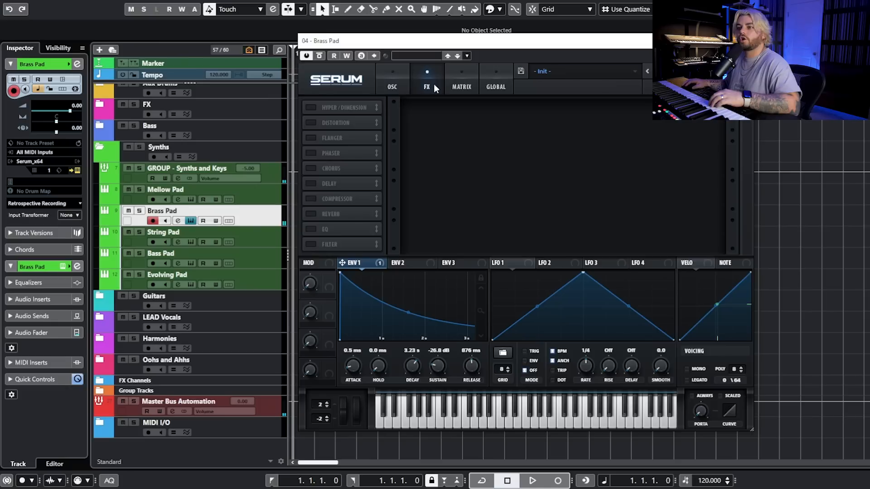
{"action": "left_click", "coordinate": [385, 87]}
{"action": "left_click", "coordinate": [522, 107]}
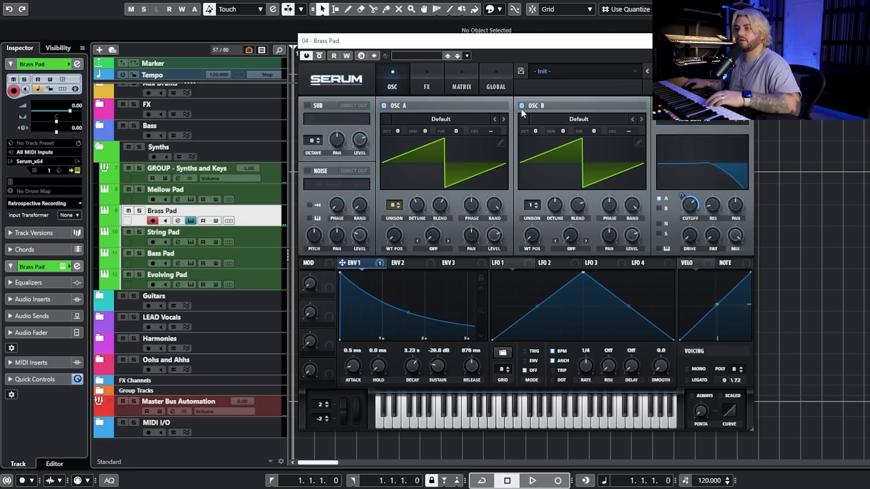
{"action": "left_click", "coordinate": [598, 123]}
{"action": "mouse_move", "coordinate": [589, 154]}
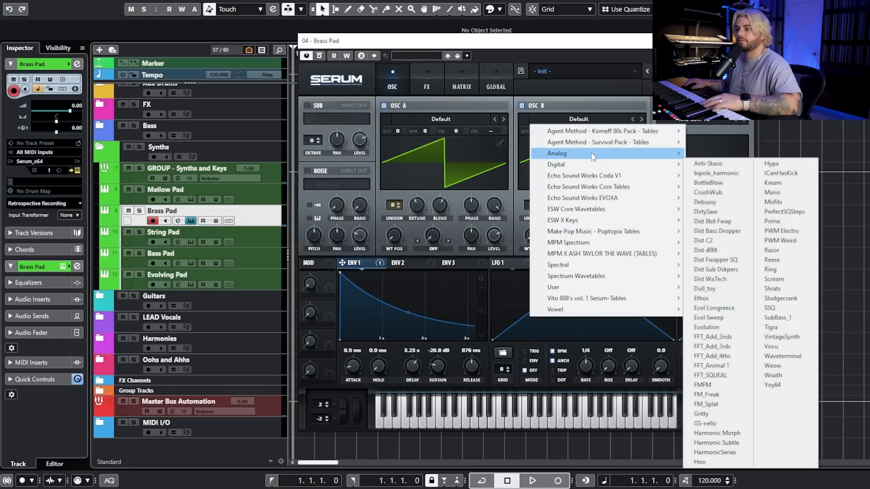
{"action": "left_click", "coordinate": [744, 287]}
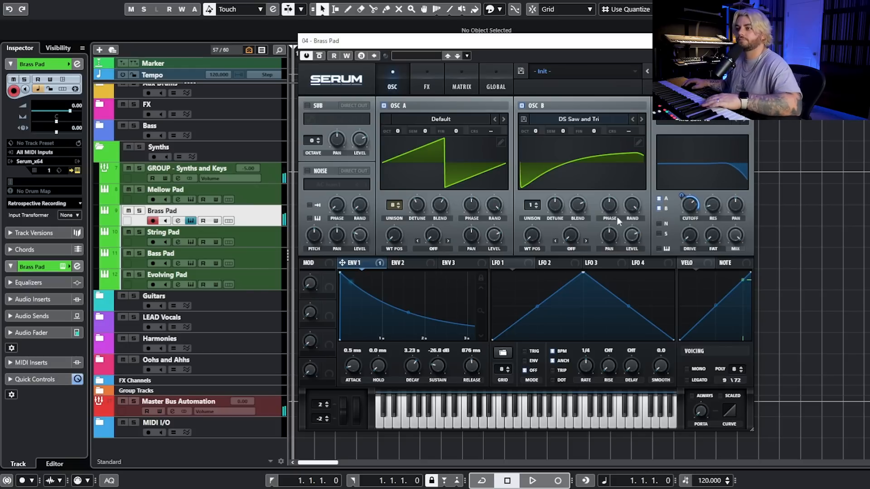
{"action": "left_click", "coordinate": [521, 105]}
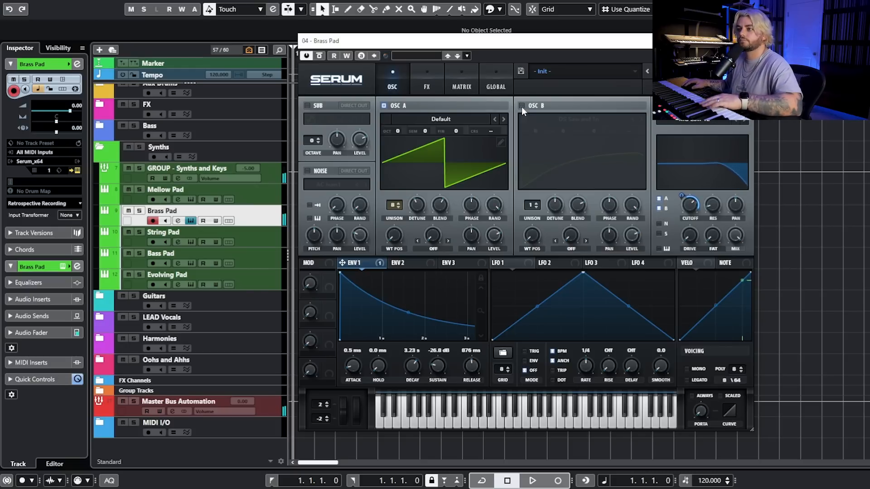
{"action": "left_click", "coordinate": [522, 105]}
Step: Give Osc B 5 unison voices, adjust its detune, and fine-tune Osc B to 7 and Osc A to -9
{"action": "left_click_drag", "start_coordinate": [530, 206], "coordinate": [539, 180]}
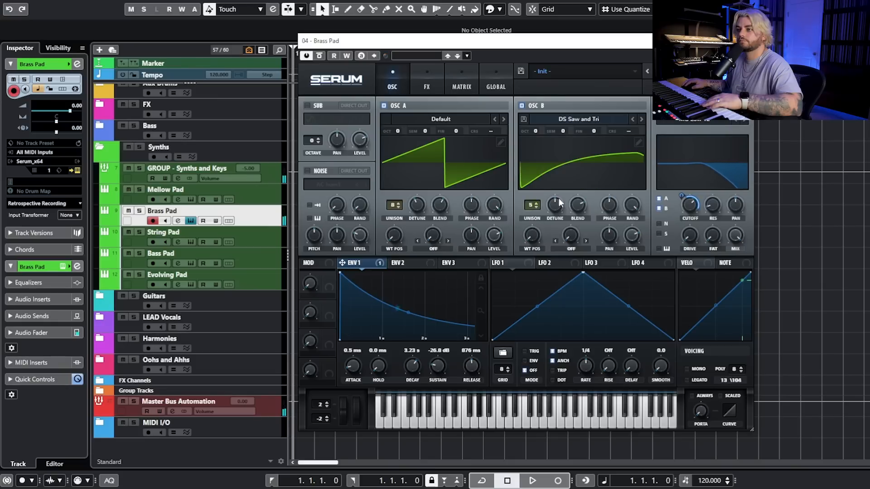
{"action": "left_click_drag", "start_coordinate": [582, 202], "coordinate": [556, 204]}
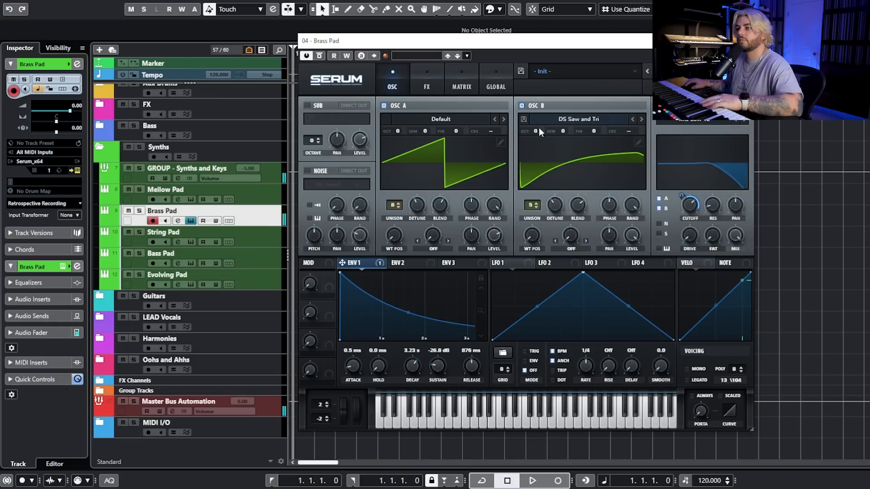
{"action": "left_click_drag", "start_coordinate": [596, 131], "coordinate": [600, 123]}
{"action": "left_click_drag", "start_coordinate": [457, 131], "coordinate": [458, 139]}
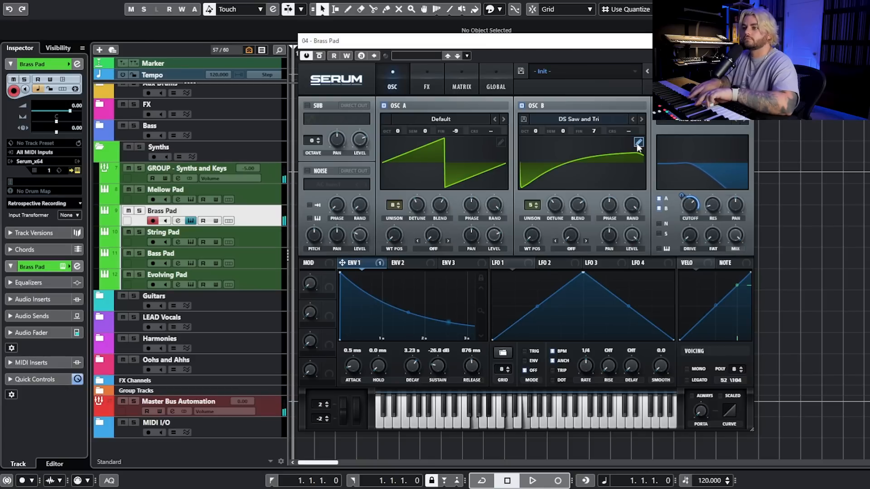
Step: Reshape Env 1 to 4.3 ms attack, 2.17 s decay and -6.7 dB sustain
{"action": "left_click_drag", "start_coordinate": [434, 366], "coordinate": [436, 335]}
{"action": "left_click_drag", "start_coordinate": [412, 366], "coordinate": [435, 358]}
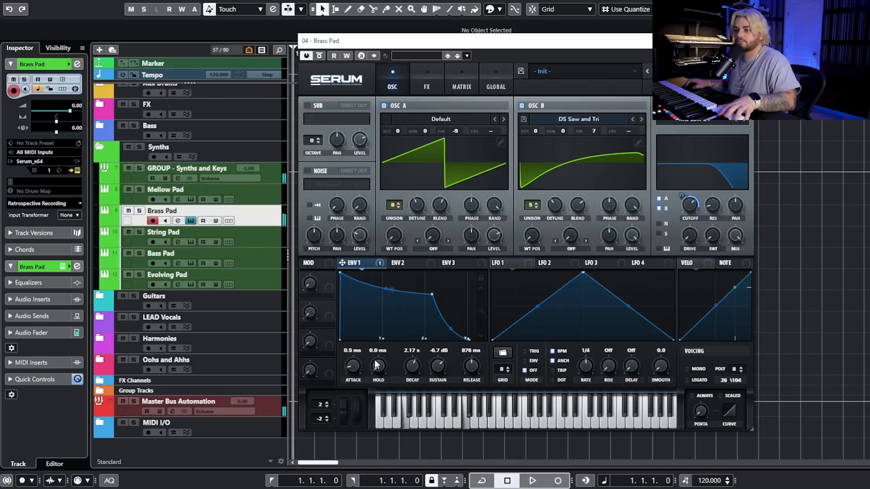
{"action": "left_click_drag", "start_coordinate": [340, 273], "coordinate": [352, 272]}
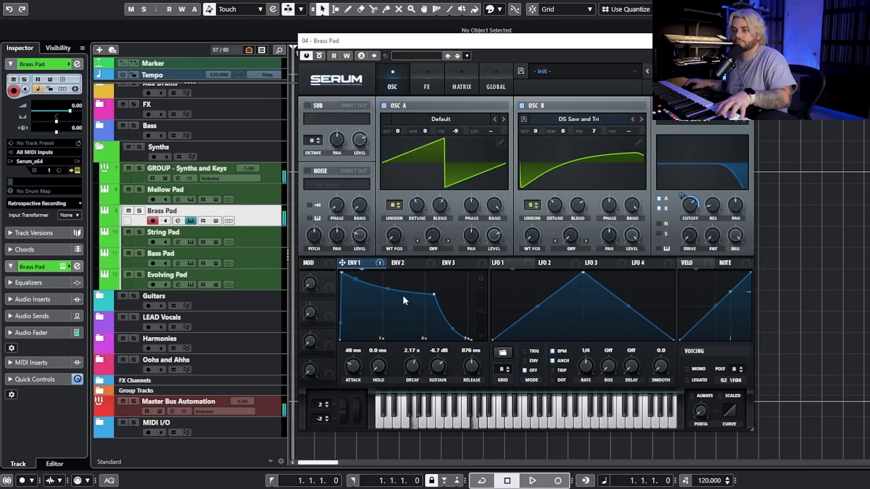
{"action": "left_click_drag", "start_coordinate": [342, 273], "coordinate": [334, 273]}
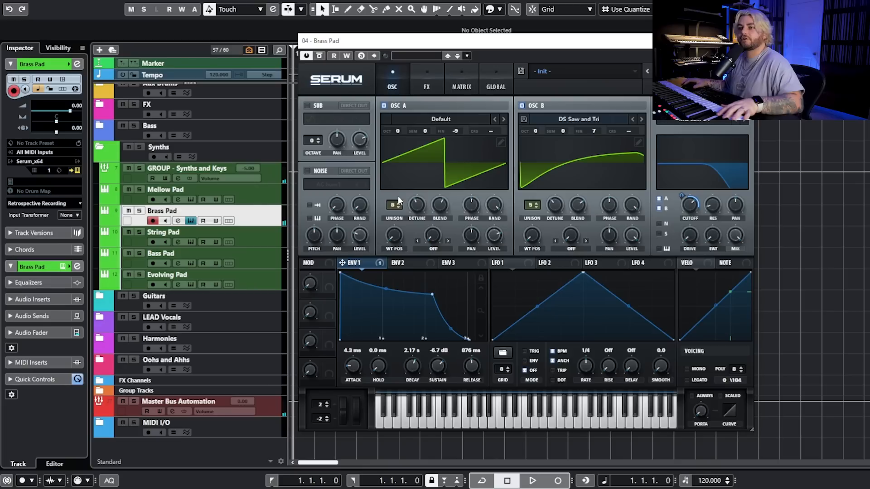
Step: Enable the noise oscillator with the J106 HP sample, route it through the filter and adjust its level
{"action": "left_click", "coordinate": [308, 170]}
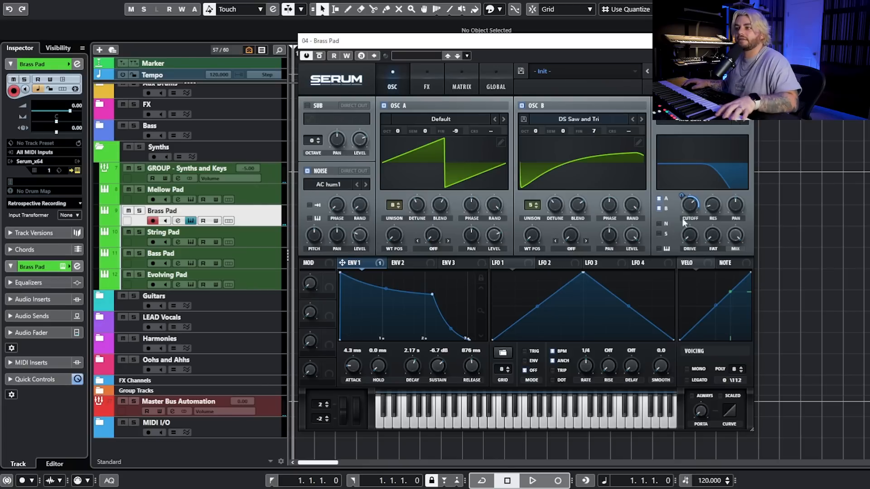
{"action": "left_click", "coordinate": [657, 225]}
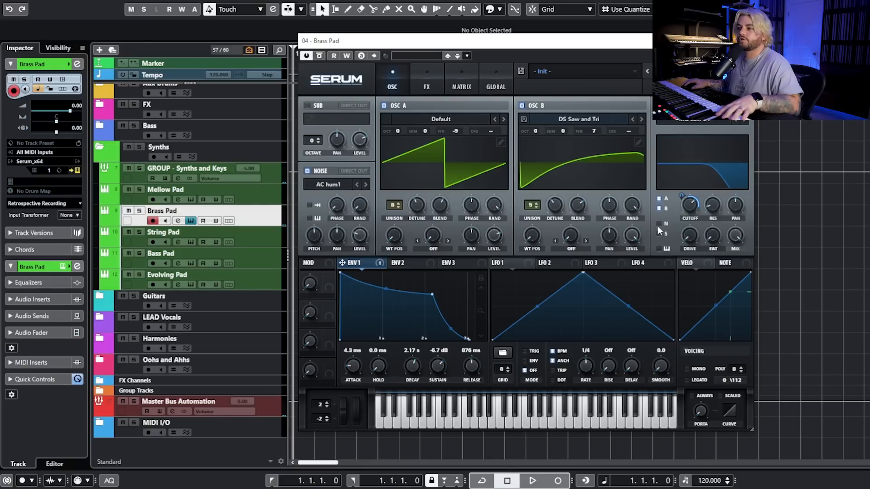
{"action": "left_click", "coordinate": [334, 185]}
{"action": "mouse_move", "coordinate": [339, 219]}
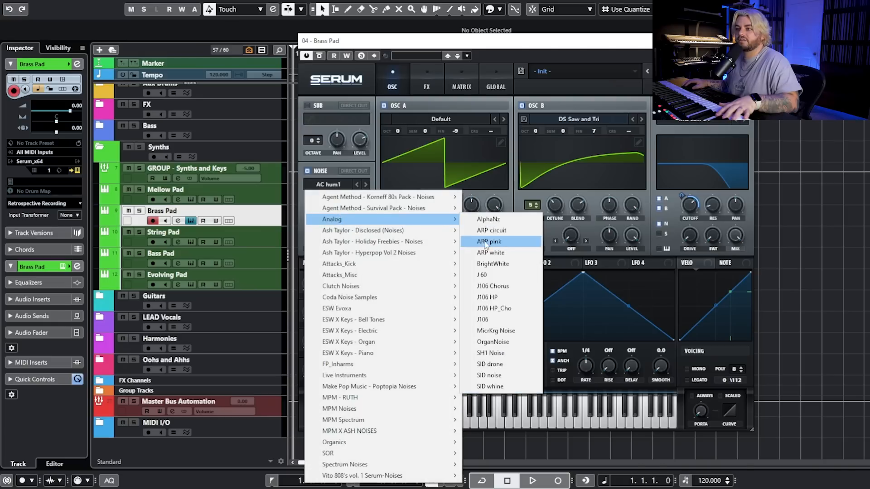
{"action": "left_click", "coordinate": [505, 297]}
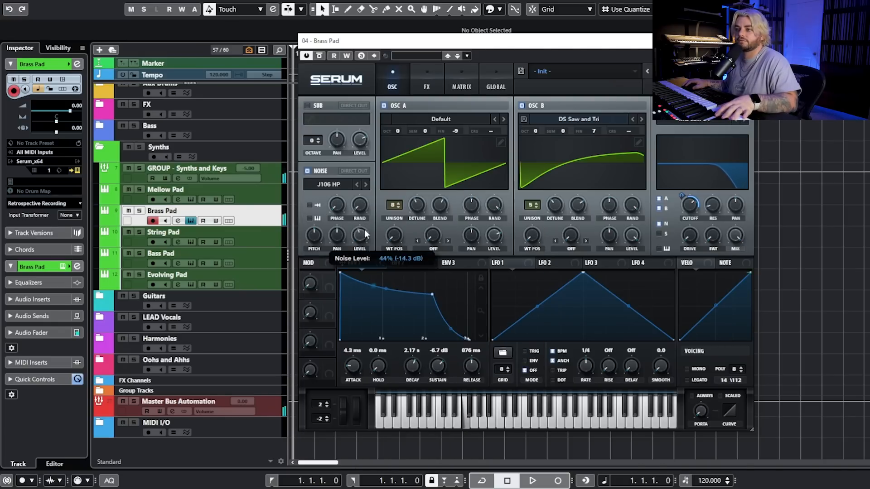
{"action": "mouse_move", "coordinate": [361, 247]}
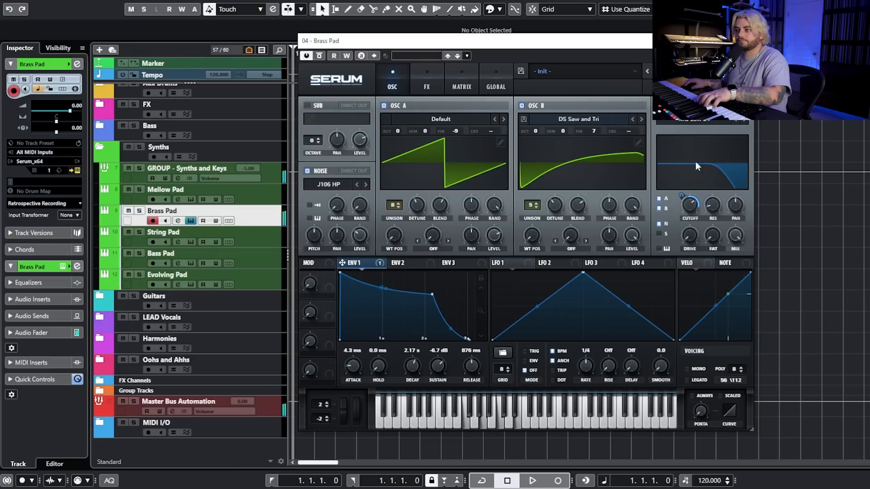
Step: Enable the chorus and plate reverb effects and raise the reverb's high cut
{"action": "left_click", "coordinate": [426, 81]}
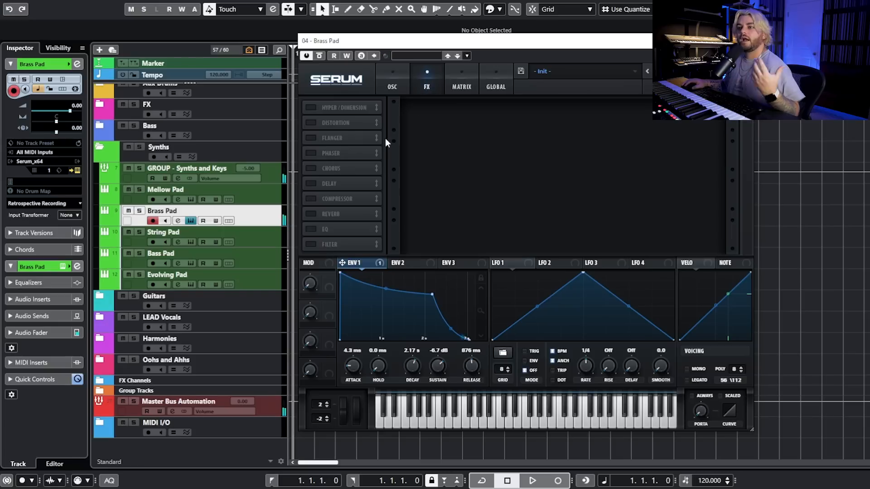
{"action": "left_click", "coordinate": [311, 168]}
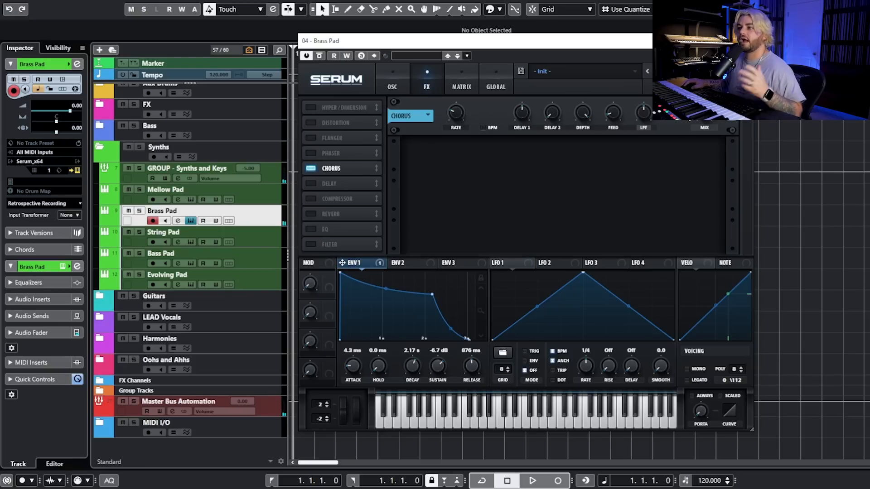
{"action": "left_click", "coordinate": [311, 215]}
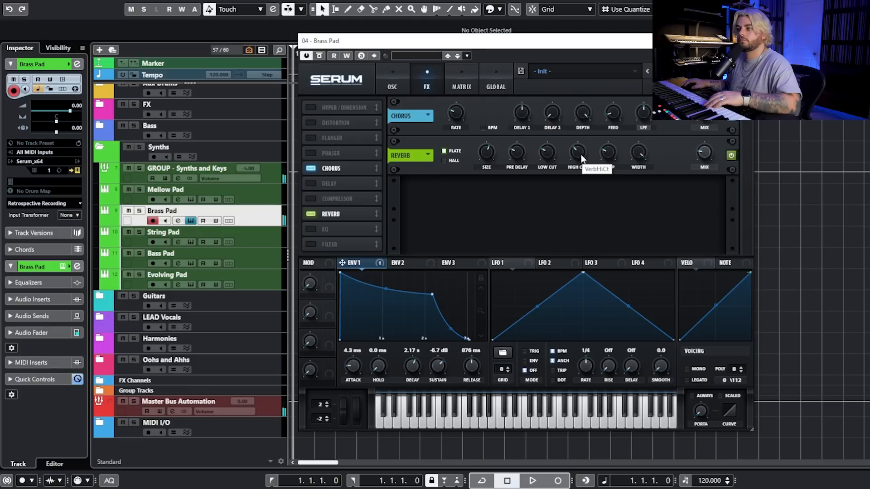
{"action": "left_click_drag", "start_coordinate": [580, 154], "coordinate": [589, 144]}
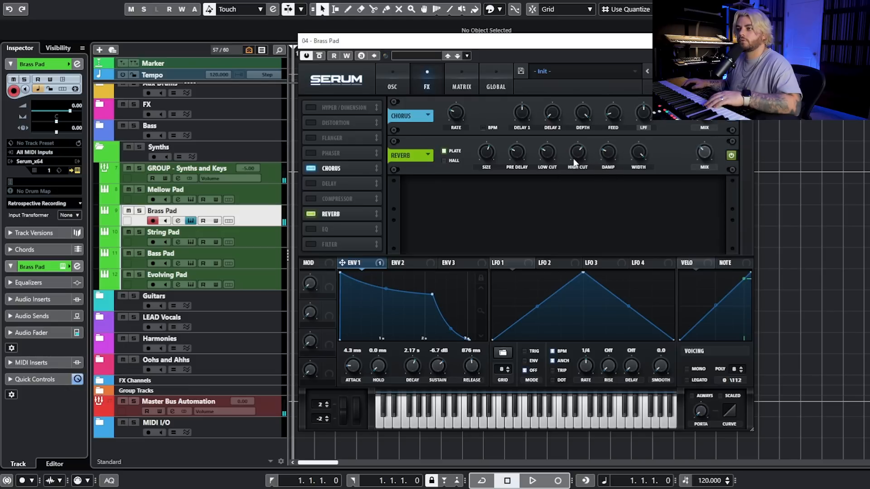
{"action": "left_click_drag", "start_coordinate": [587, 156], "coordinate": [587, 147]}
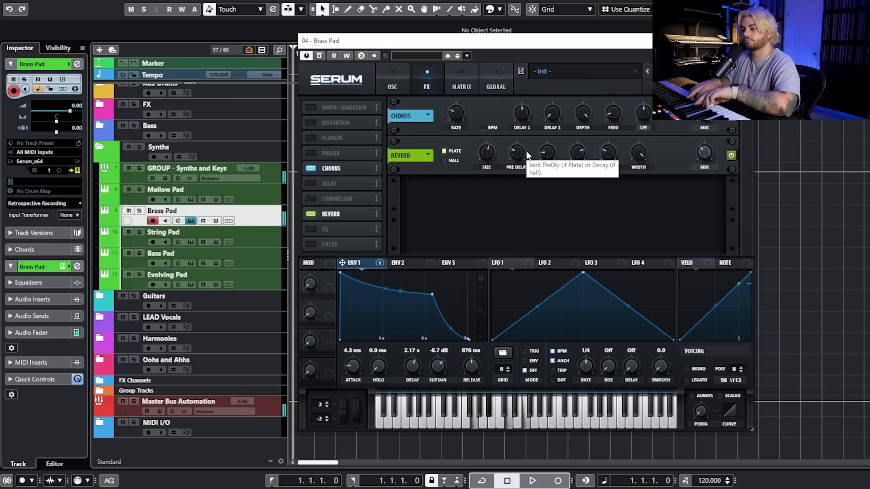
{"action": "left_click", "coordinate": [393, 85]}
{"action": "left_click", "coordinate": [427, 84]}
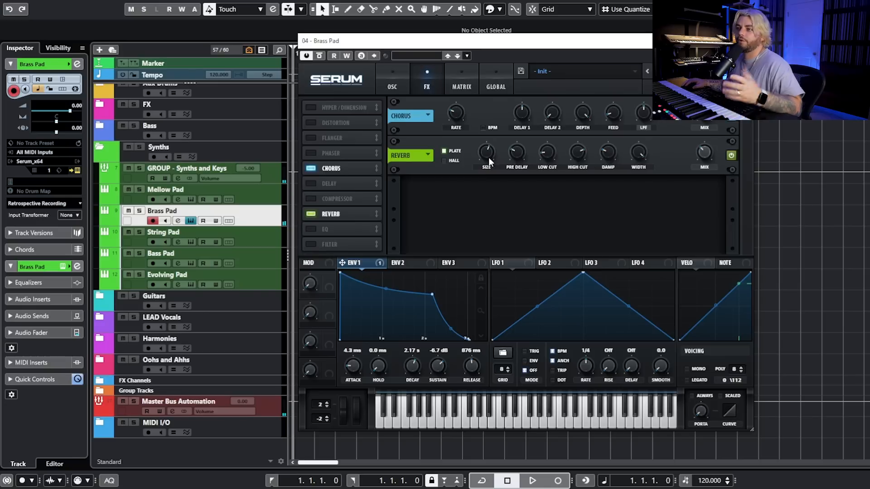
{"action": "mouse_move", "coordinate": [708, 155]}
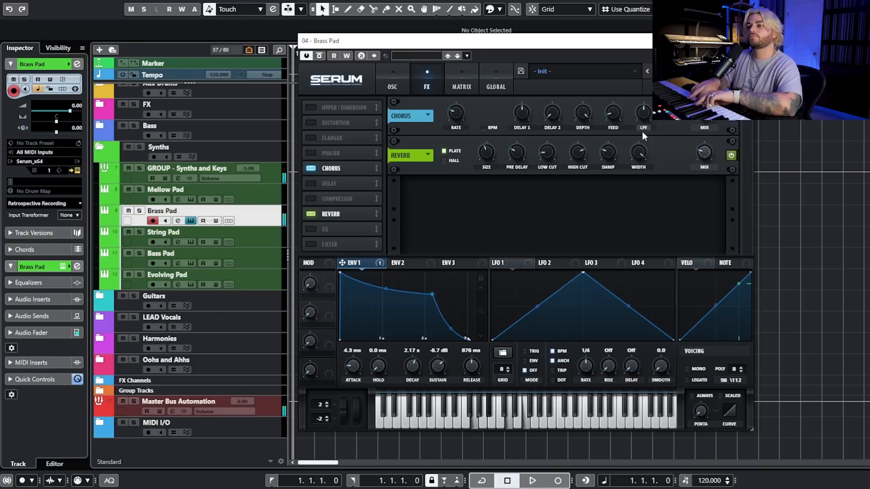
Step: Compare the pad with Env 1 sustain fully down and partly up, and set the sustain to -6.6 dB
{"action": "left_click_drag", "start_coordinate": [436, 369], "coordinate": [435, 476]}
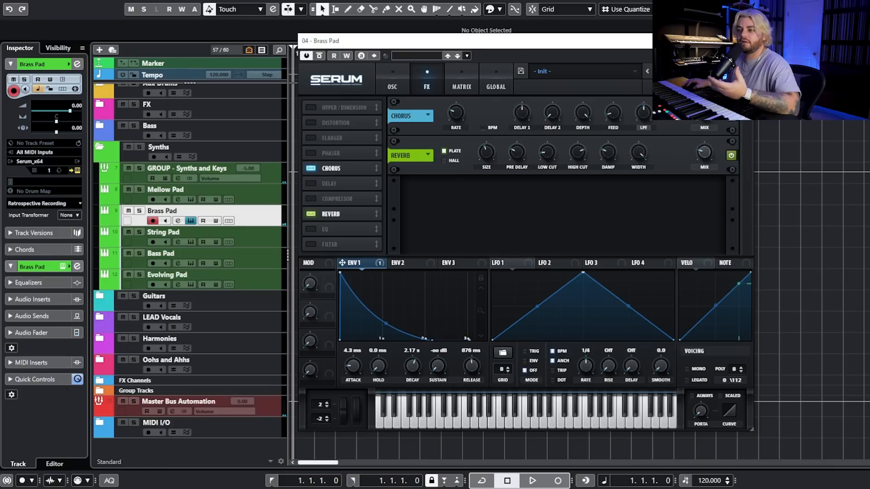
{"action": "left_click_drag", "start_coordinate": [433, 484], "coordinate": [444, 368]}
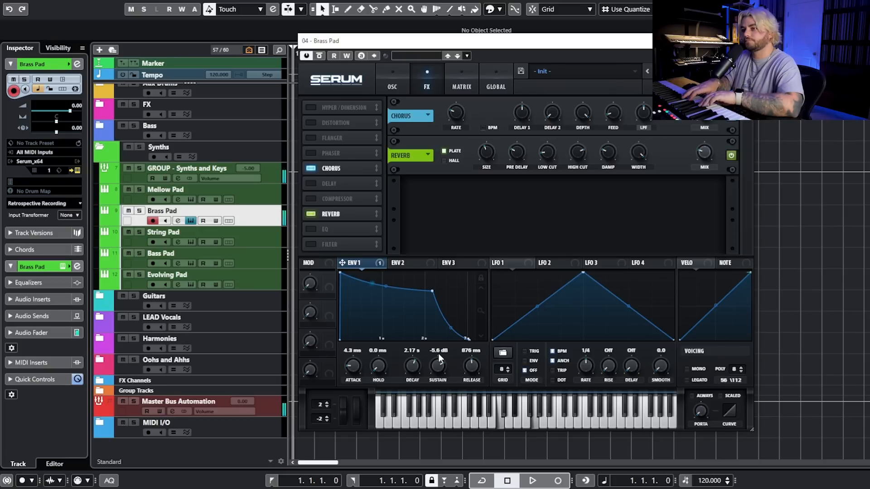
{"action": "left_click_drag", "start_coordinate": [439, 352], "coordinate": [422, 445]}
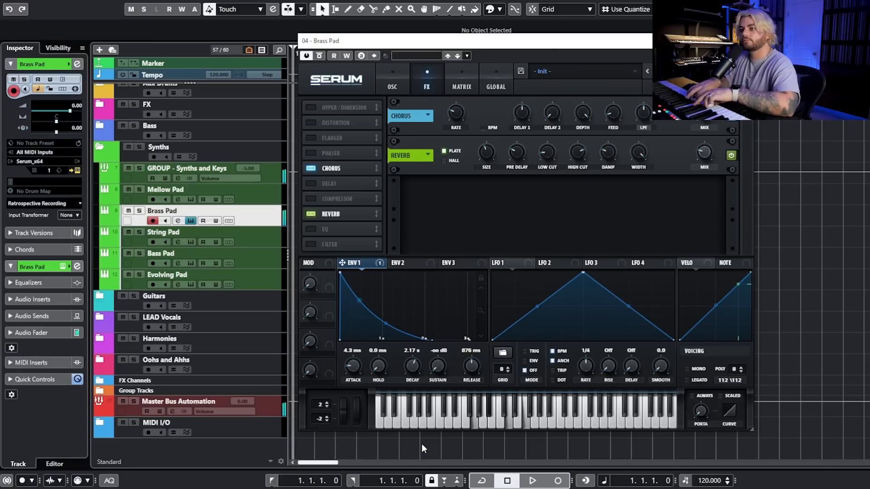
{"action": "left_click_drag", "start_coordinate": [436, 369], "coordinate": [462, 318]}
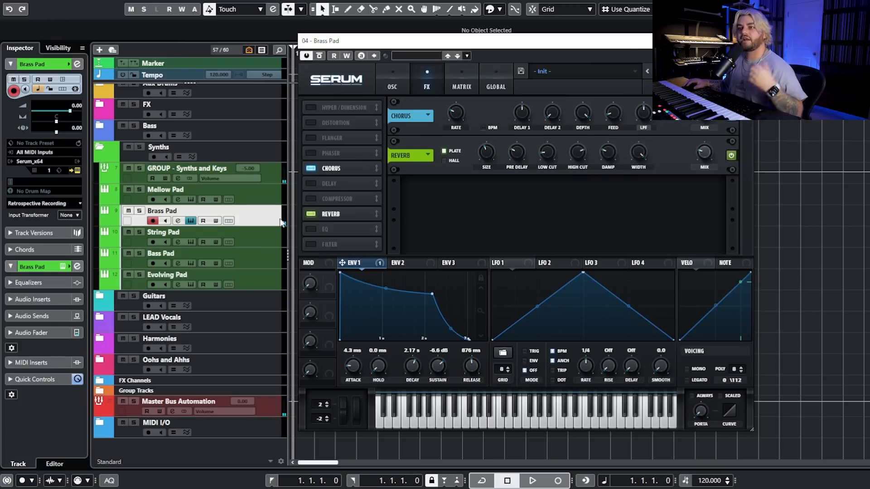
Step: Lengthen the Env 1 attack to 939 ms for a slow swell
{"action": "left_click", "coordinate": [386, 86]}
{"action": "left_click_drag", "start_coordinate": [341, 270], "coordinate": [359, 272]}
{"action": "left_click_drag", "start_coordinate": [347, 363], "coordinate": [357, 366]}
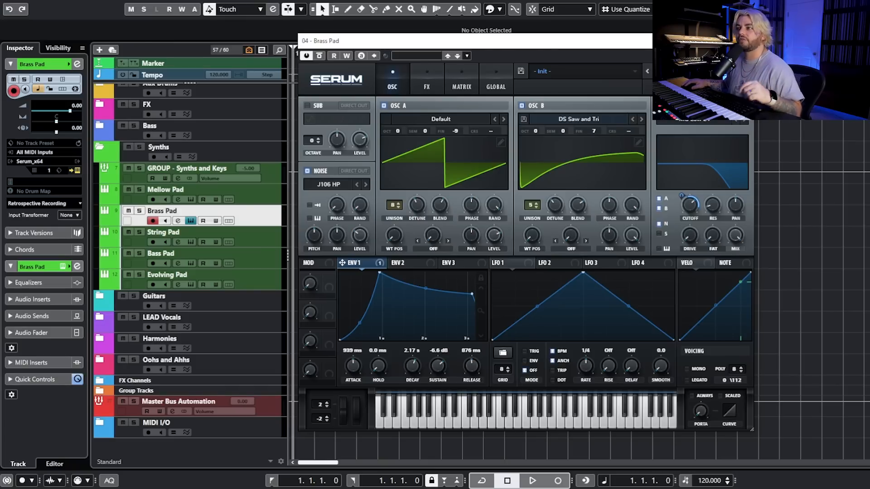
Step: Close the Brass Pad's synth window and open the Serum instrument on the String Pad track
{"action": "left_click", "coordinate": [744, 41]}
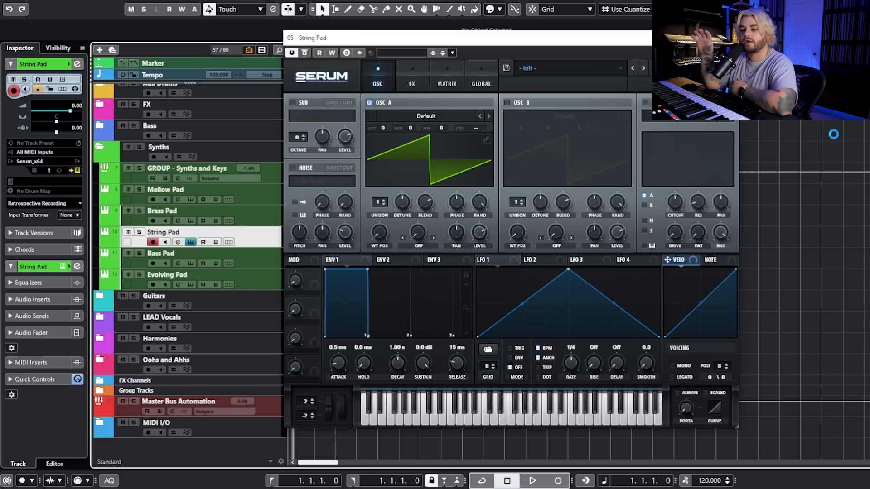
Step: Load the Jno wavetable from the Analog category into oscillator A of the String Pad
{"action": "left_click", "coordinate": [447, 116]}
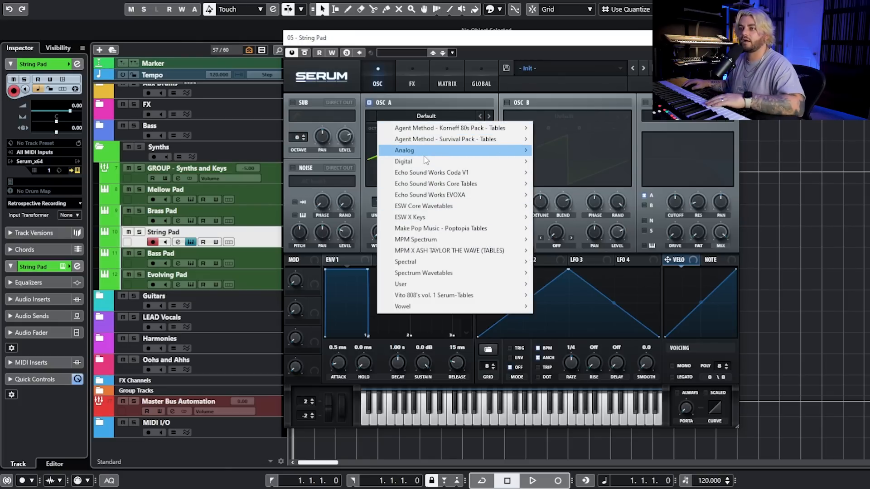
{"action": "mouse_move", "coordinate": [518, 163]}
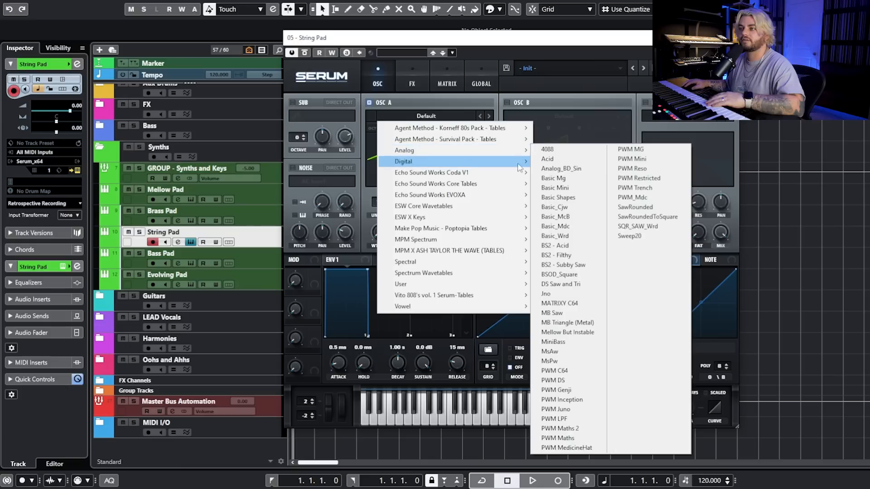
{"action": "left_click", "coordinate": [572, 293]}
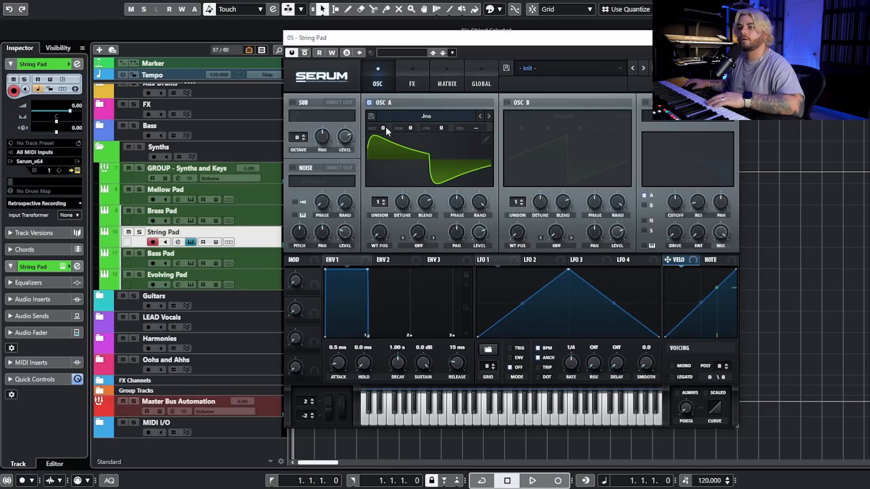
Step: Shape Env 1 with a 1.21 s attack, 4.95 s decay, -14.8 dB sustain and 1.24 s release
{"action": "left_click_drag", "start_coordinate": [325, 271], "coordinate": [421, 426]}
{"action": "left_click_drag", "start_coordinate": [458, 371], "coordinate": [471, 345]}
{"action": "left_click_drag", "start_coordinate": [398, 362], "coordinate": [402, 351]}
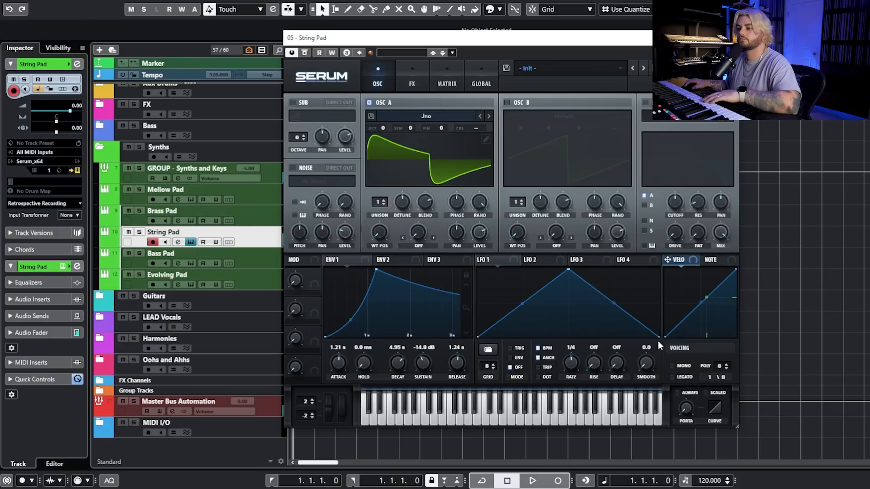
Step: Enable the filter with a raised cutoff and set oscillator A's unison to 5 voices
{"action": "left_click", "coordinate": [646, 103]}
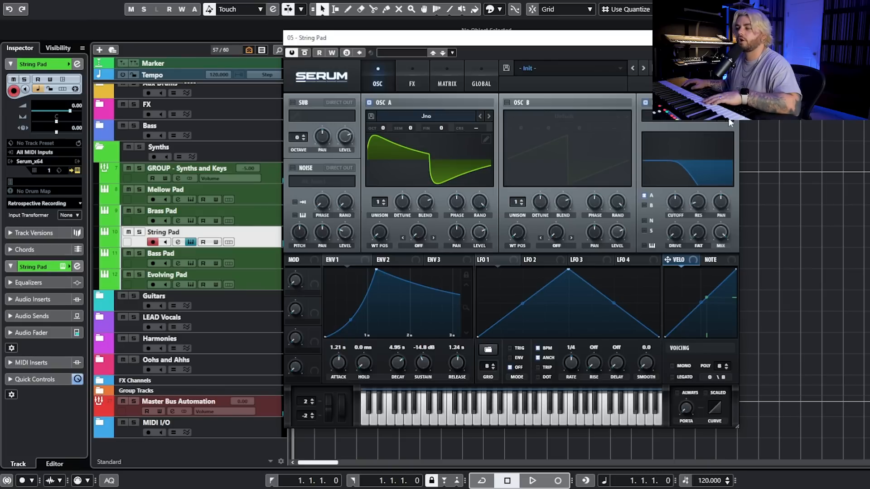
{"action": "left_click_drag", "start_coordinate": [678, 211], "coordinate": [678, 210]}
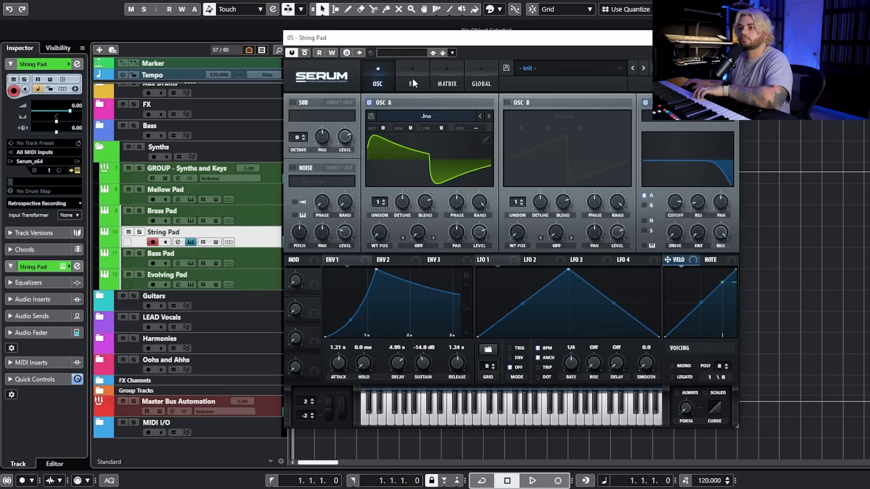
{"action": "left_click_drag", "start_coordinate": [381, 204], "coordinate": [402, 226]}
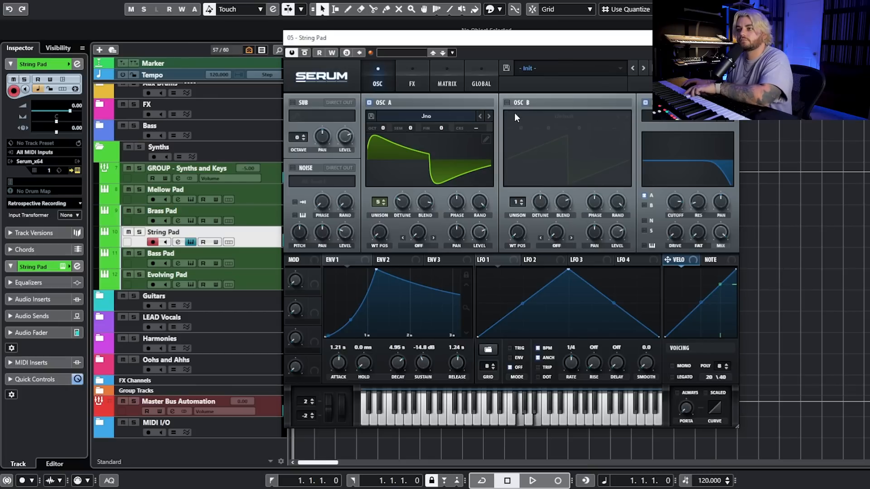
Step: Enable oscillator B with its Default wavetable and route it through the filter
{"action": "left_click", "coordinate": [506, 103]}
{"action": "left_click", "coordinate": [645, 206]}
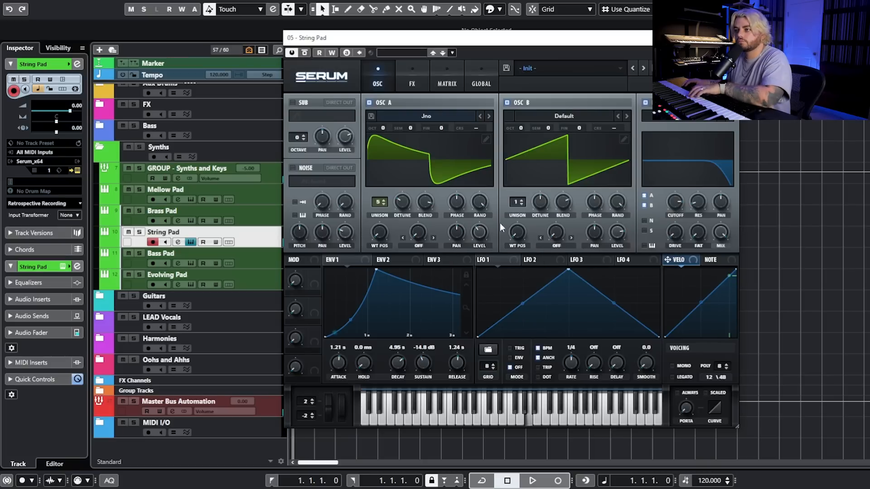
{"action": "left_click", "coordinate": [564, 116]}
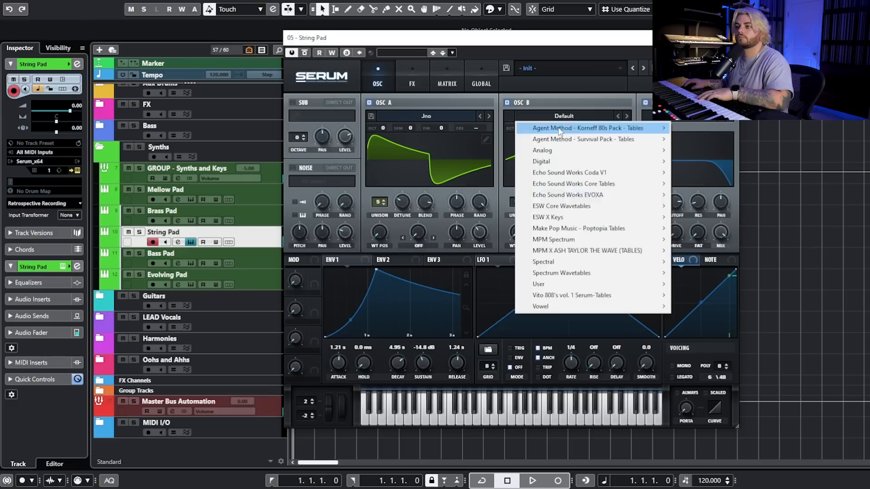
{"action": "left_click", "coordinate": [553, 83]}
Step: Set oscillator B's warp mode to Bend + and modulate it with LFO 1 at a 2 bar rate
{"action": "left_click", "coordinate": [554, 245]}
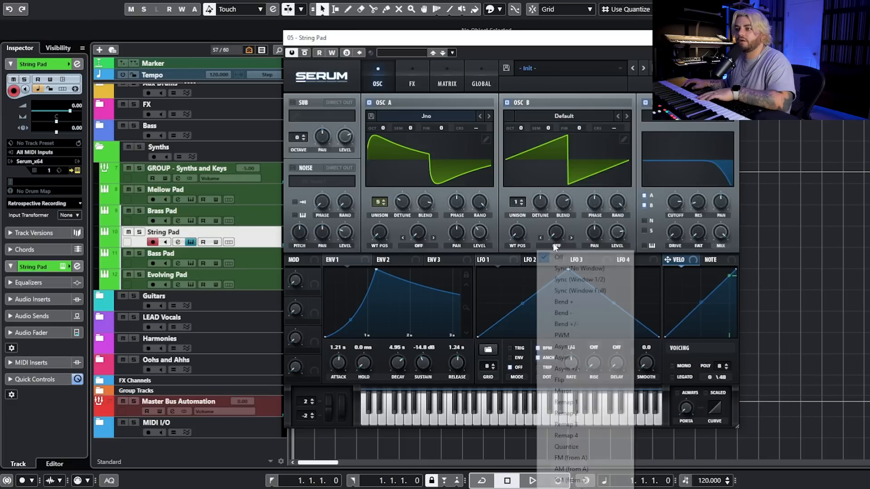
{"action": "left_click", "coordinate": [579, 307]}
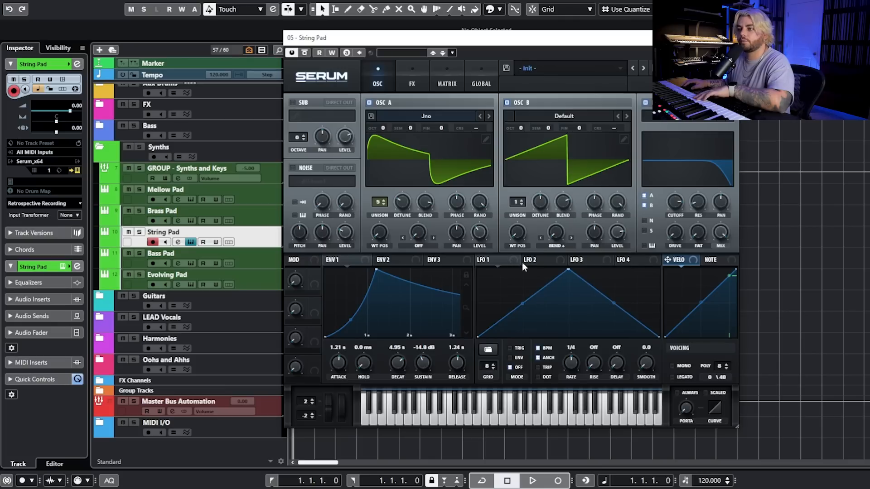
{"action": "left_click_drag", "start_coordinate": [514, 261], "coordinate": [550, 222]}
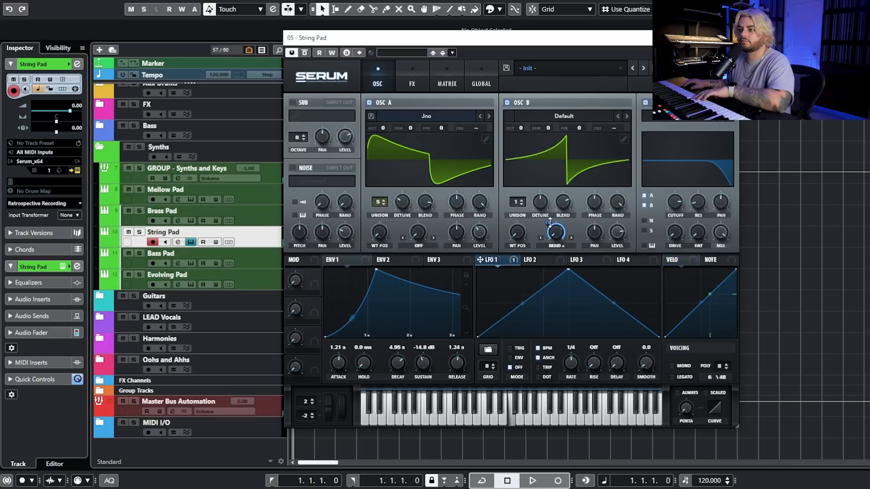
{"action": "left_click_drag", "start_coordinate": [570, 361], "coordinate": [564, 372]}
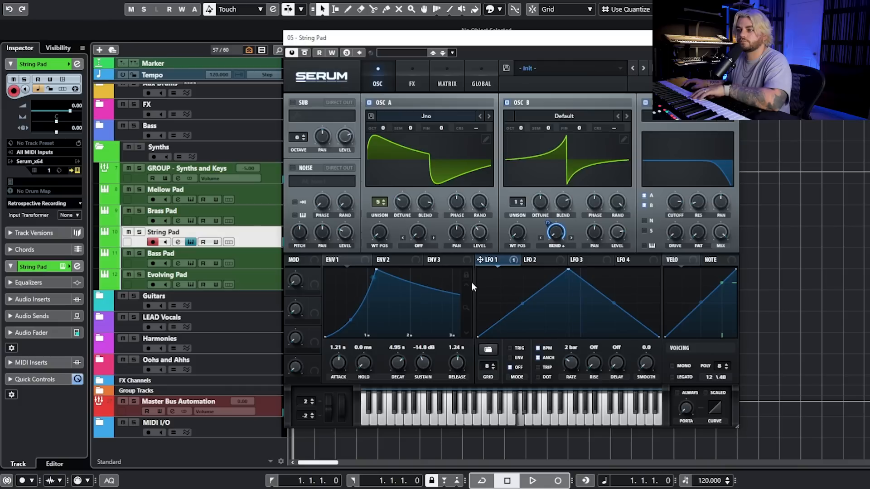
Step: Modulate oscillator A's warp with LFO 1 in Bend - mode and set oscillator B's unison to 3 voices
{"action": "left_click_drag", "start_coordinate": [481, 260], "coordinate": [419, 231]}
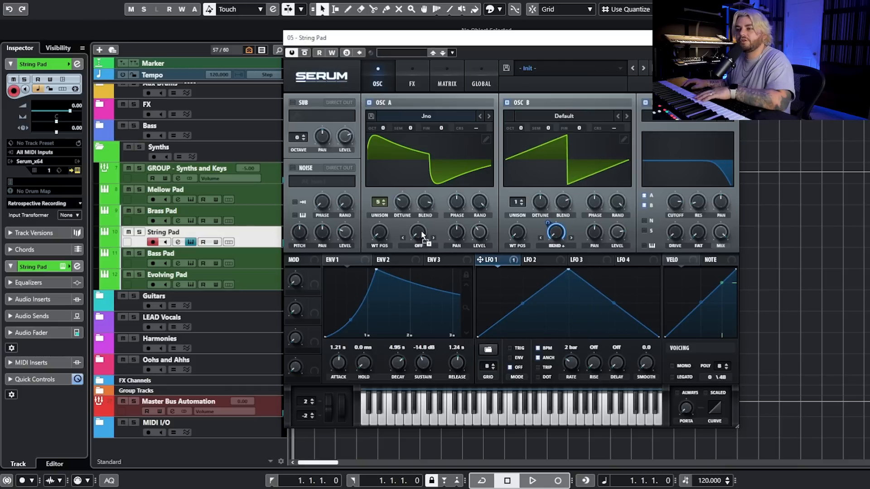
{"action": "left_click", "coordinate": [434, 238]}
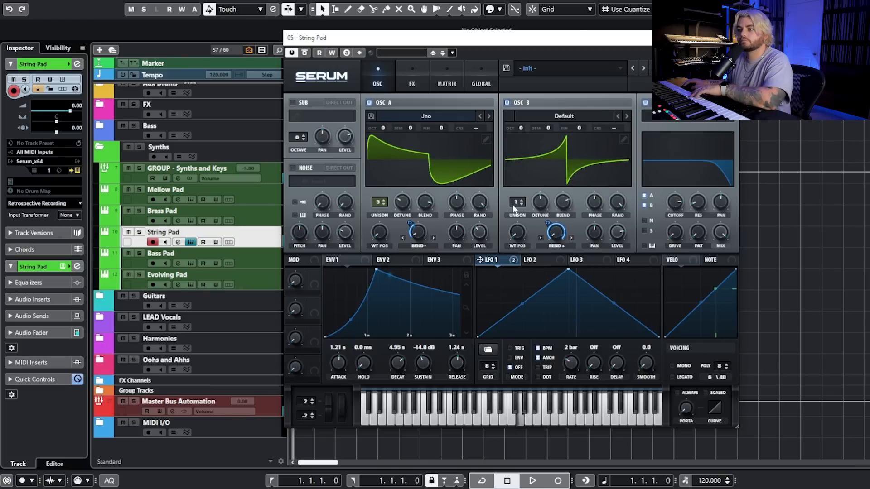
{"action": "left_click_drag", "start_coordinate": [513, 204], "coordinate": [537, 207]}
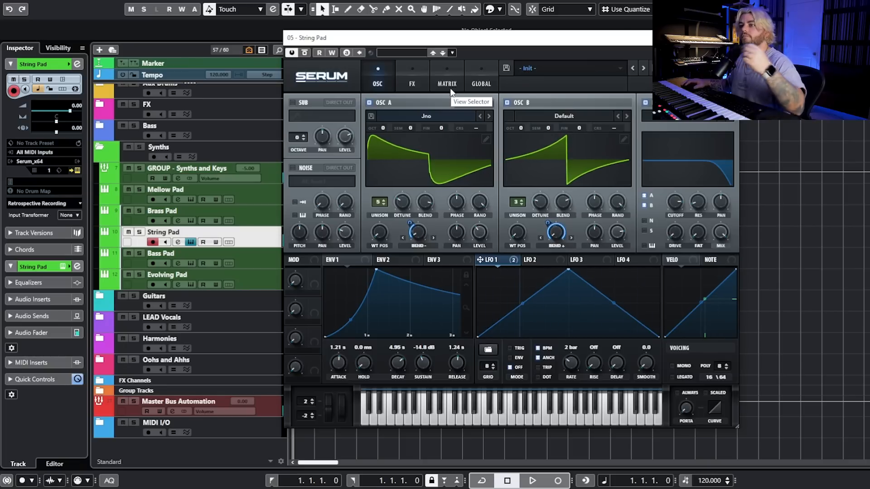
Step: Enable the EQ effect and adjust its low-cut and high-cut band frequencies to trim both ends of the sound
{"action": "left_click", "coordinate": [414, 78]}
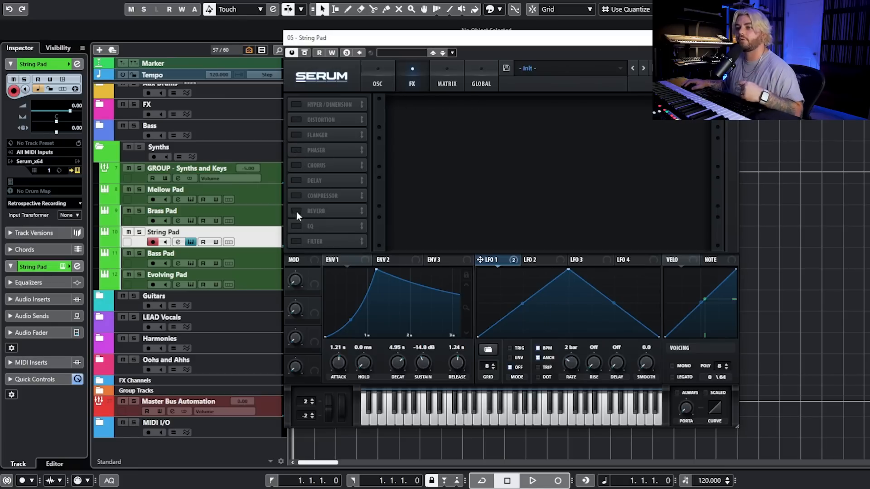
{"action": "left_click", "coordinate": [297, 225]}
{"action": "left_click_drag", "start_coordinate": [623, 110], "coordinate": [622, 136]}
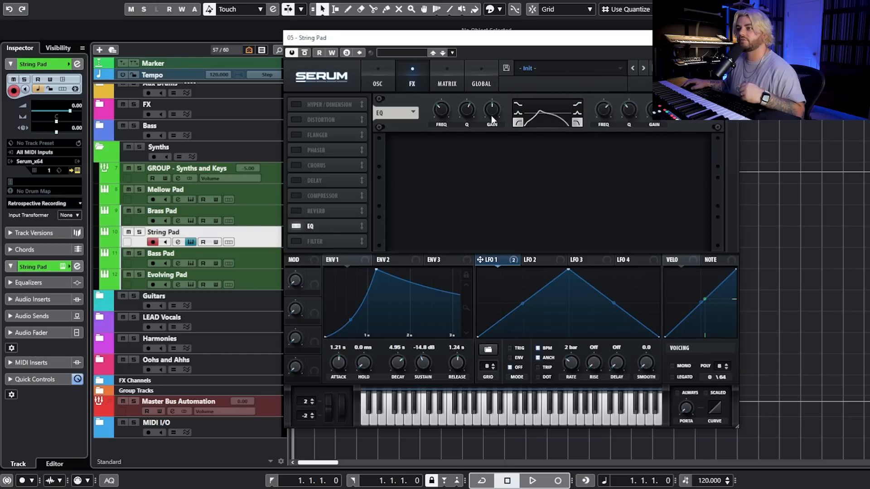
{"action": "left_click_drag", "start_coordinate": [442, 115], "coordinate": [443, 106]}
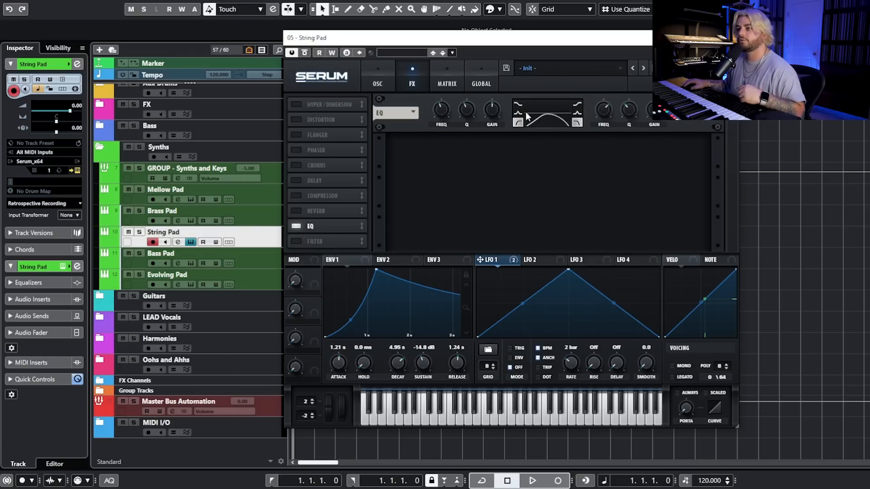
{"action": "left_click_drag", "start_coordinate": [606, 110], "coordinate": [630, 86]}
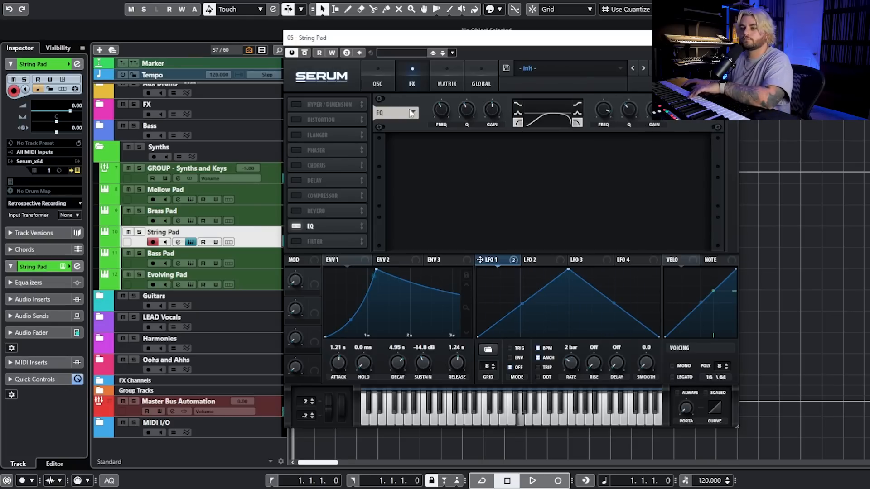
Step: Modulate both oscillators' fine tuning slightly with LFO 2 and run LFO 2 unsynced at 0.5 Hz
{"action": "left_click", "coordinate": [388, 86]}
{"action": "left_click", "coordinate": [557, 261]}
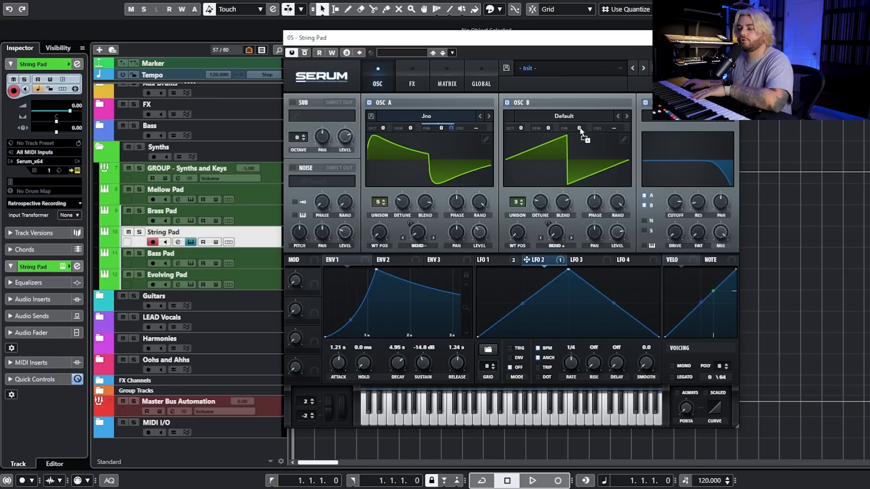
{"action": "left_click_drag", "start_coordinate": [590, 127], "coordinate": [591, 137]}
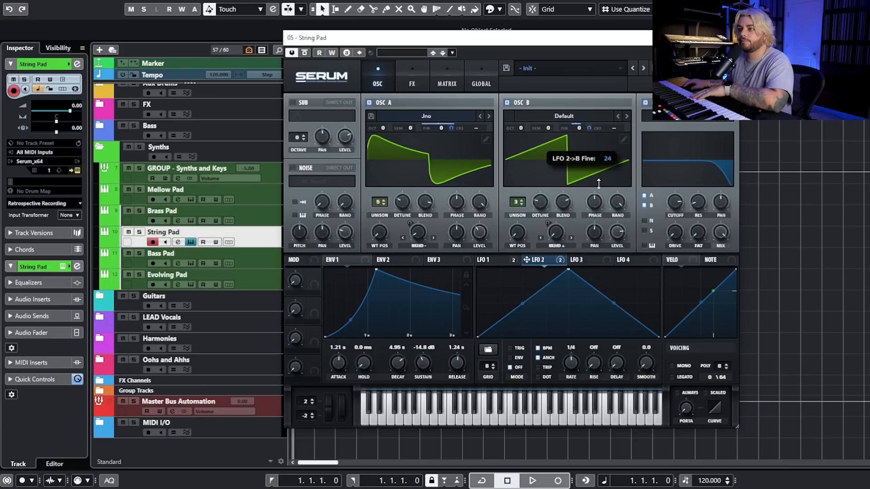
{"action": "left_click_drag", "start_coordinate": [452, 128], "coordinate": [454, 139]}
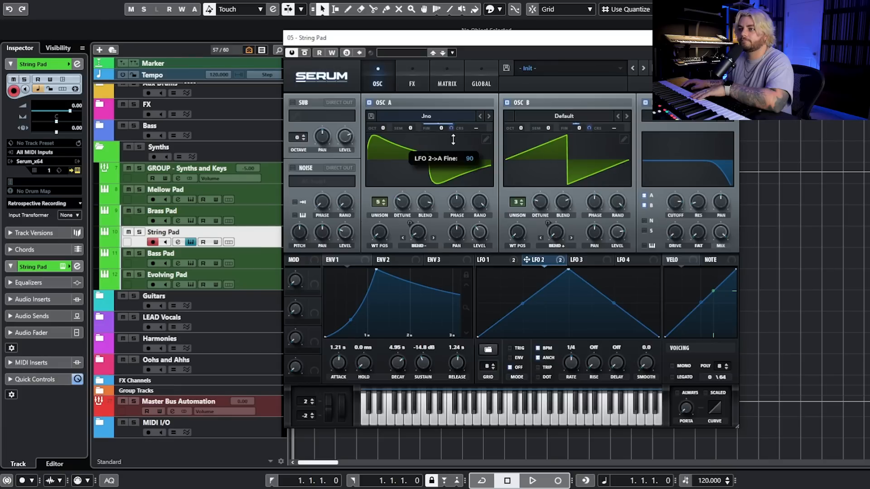
{"action": "left_click_drag", "start_coordinate": [461, 195], "coordinate": [463, 198]}
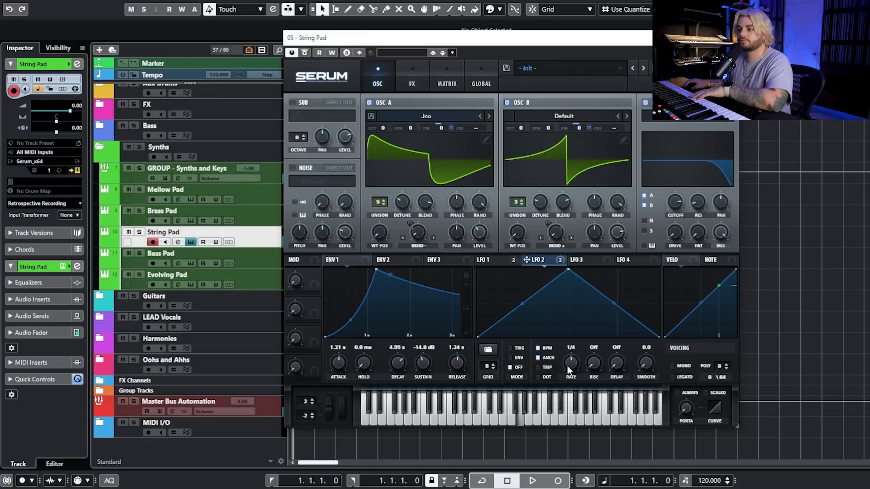
{"action": "left_click", "coordinate": [539, 349]}
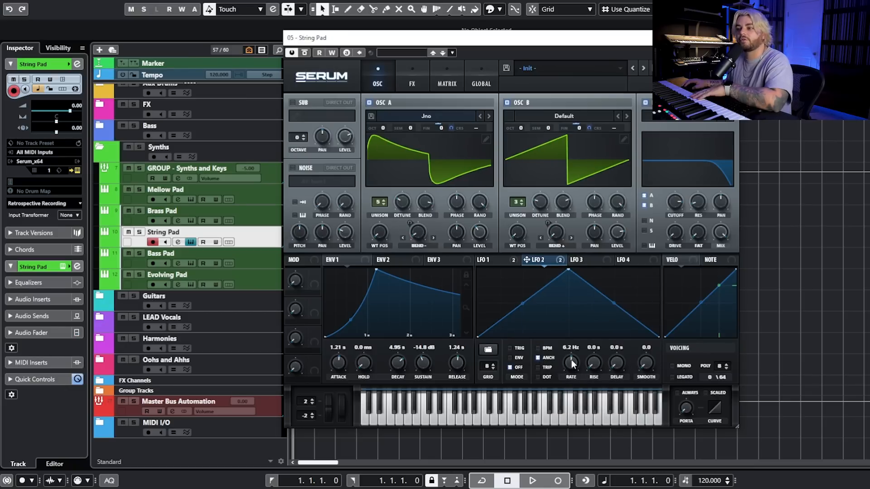
{"action": "mouse_move", "coordinate": [572, 364]}
{"action": "left_mouse_down"}
{"action": "mouse_move", "coordinate": [568, 383]}
{"action": "mouse_move", "coordinate": [575, 365]}
{"action": "left_mouse_up"}
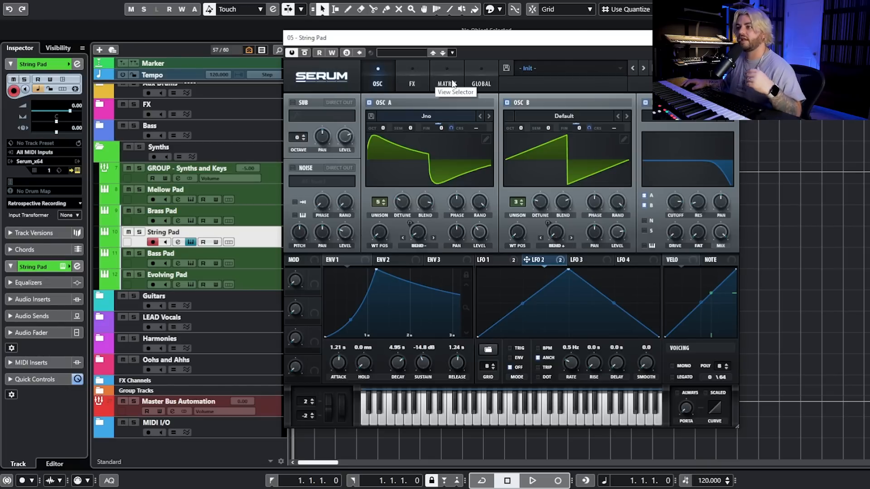
Step: Make the LFO 2 to B Fine amount slightly negative in the modulation matrix and return to the oscillator view
{"action": "left_click", "coordinate": [447, 83]}
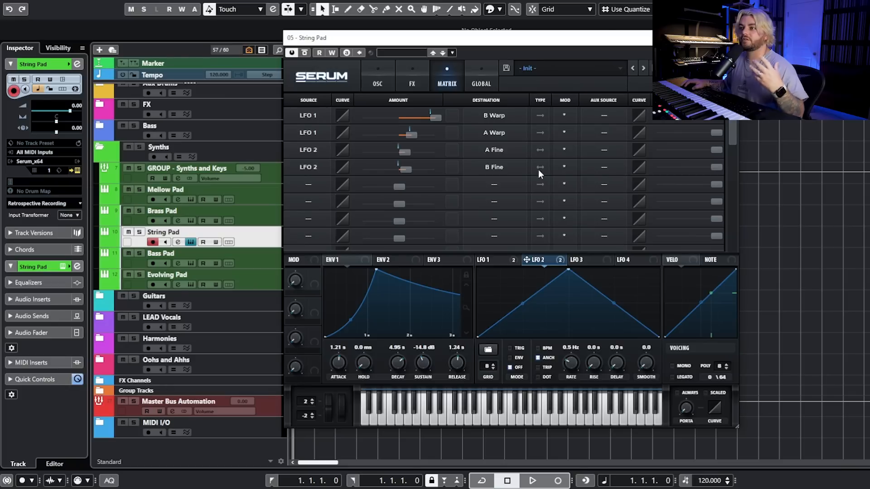
{"action": "left_click_drag", "start_coordinate": [408, 171], "coordinate": [392, 167]}
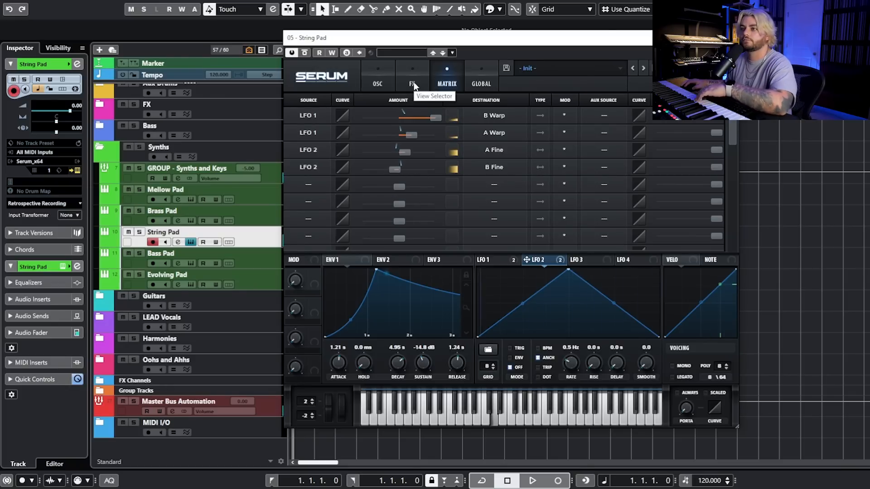
{"action": "mouse_move", "coordinate": [395, 173]}
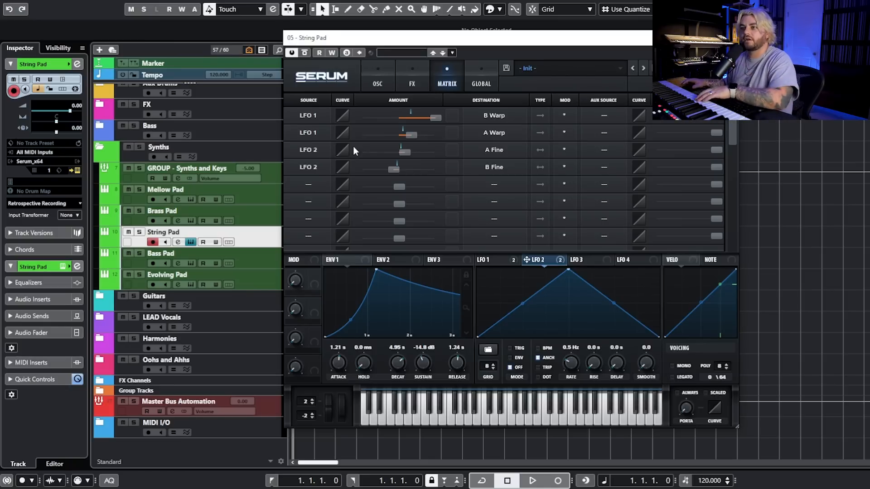
{"action": "left_click", "coordinate": [392, 84]}
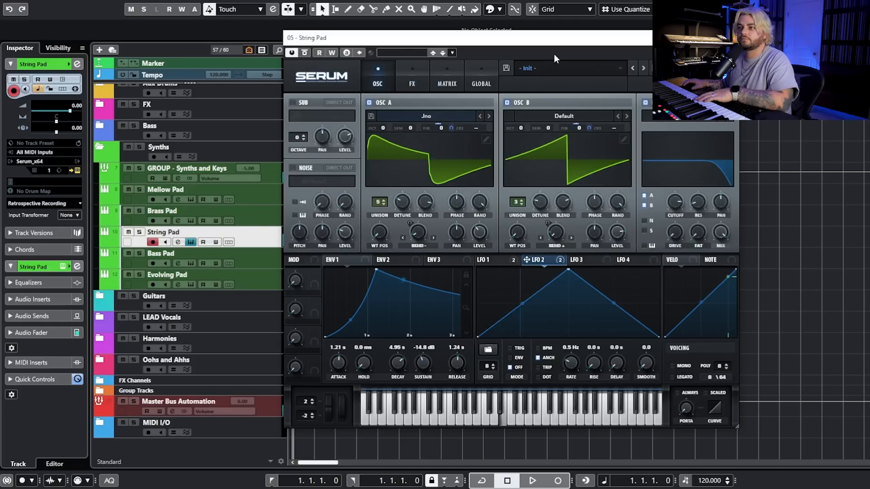
Step: Reduce the negative LFO 2 to B Fine amount to nearly zero in the modulation matrix
{"action": "left_click", "coordinate": [452, 84]}
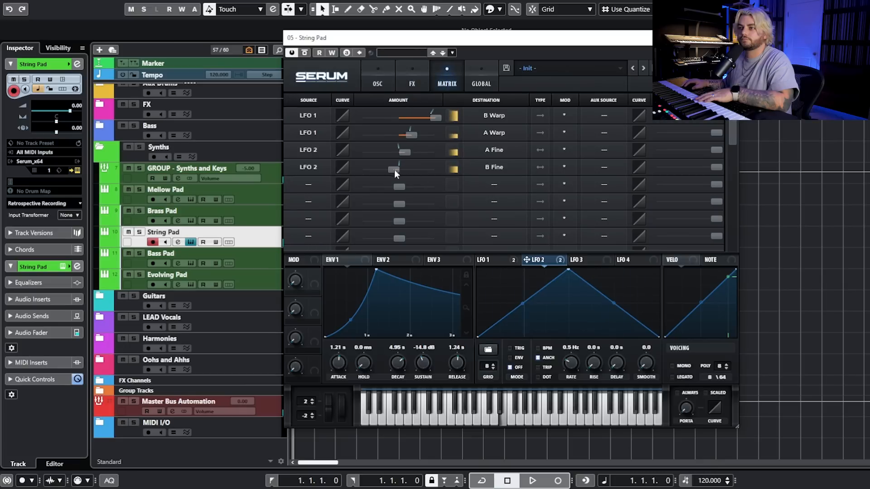
{"action": "left_click_drag", "start_coordinate": [395, 169], "coordinate": [398, 168]}
{"action": "mouse_move", "coordinate": [403, 148]}
{"action": "left_click", "coordinate": [384, 80]}
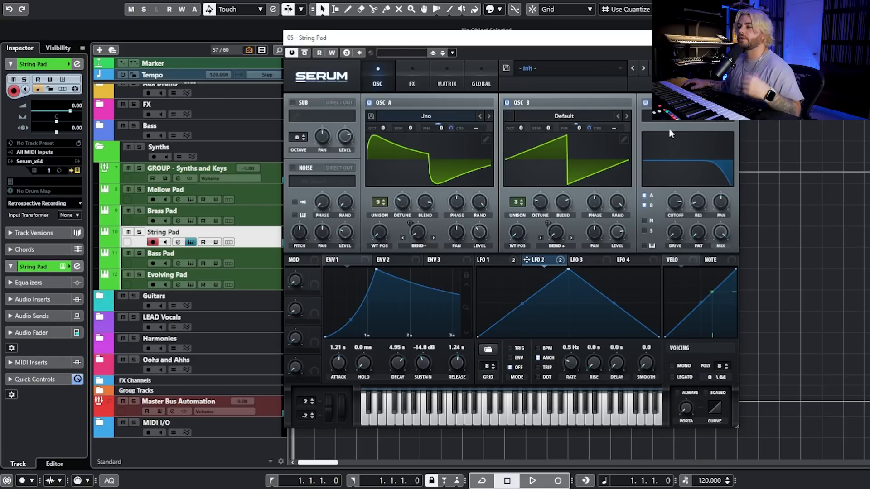
Step: Switch from the String Pad to the Bass Pad track's Serum instrument and set oscillator A's octave to -2
{"action": "left_click", "coordinate": [729, 38]}
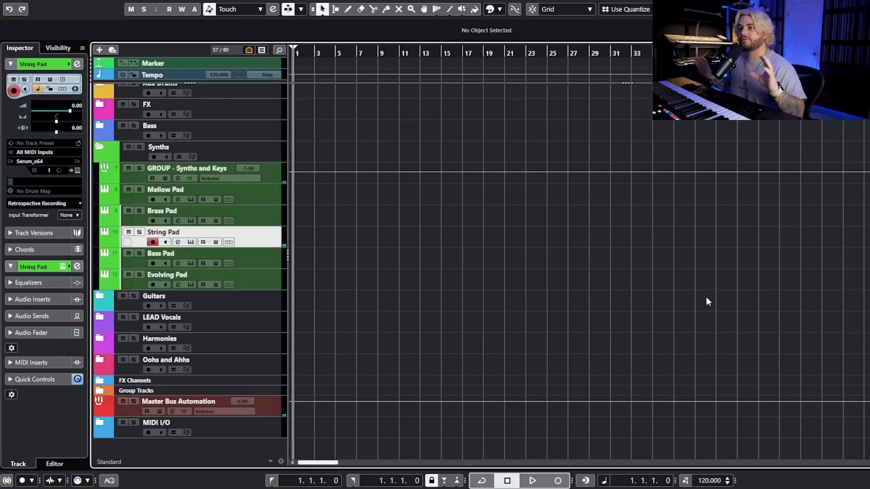
{"action": "key", "text": "Down"}
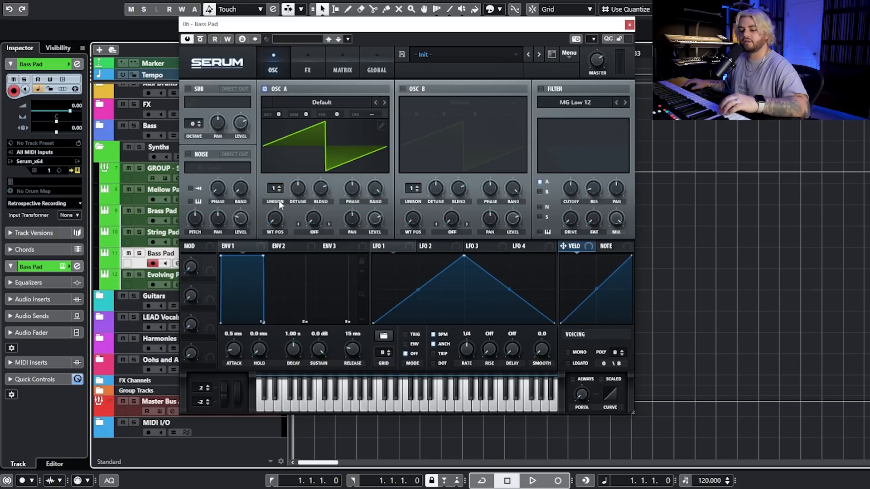
{"action": "left_click_drag", "start_coordinate": [278, 115], "coordinate": [313, 160]}
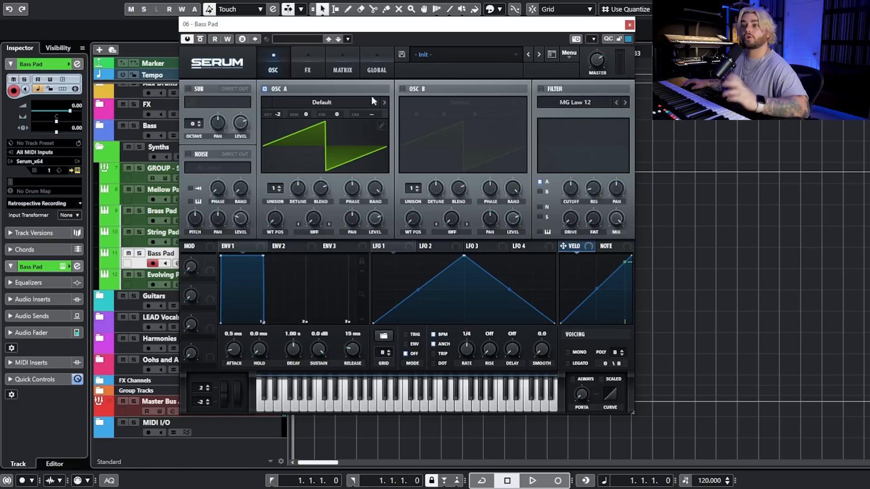
Step: Load the Analog wavetable Basic Shapes into oscillator A and move its wavetable position to the square wave
{"action": "left_click", "coordinate": [322, 102]}
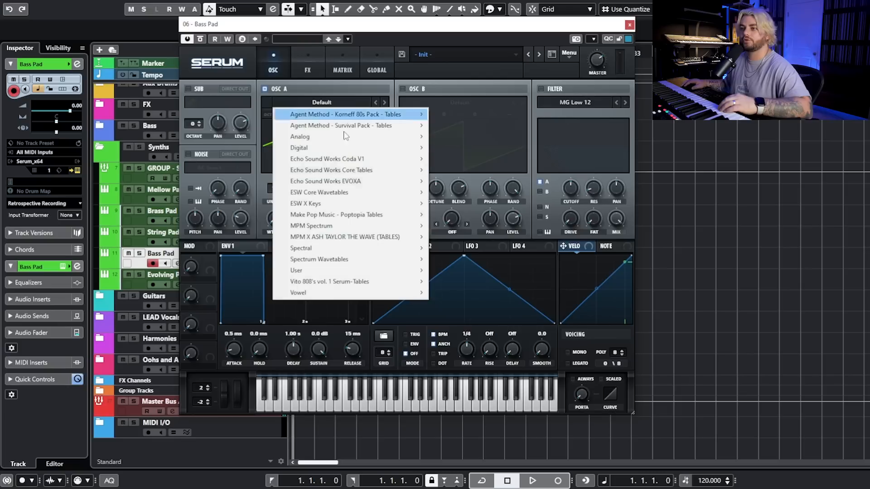
{"action": "mouse_move", "coordinate": [346, 139]}
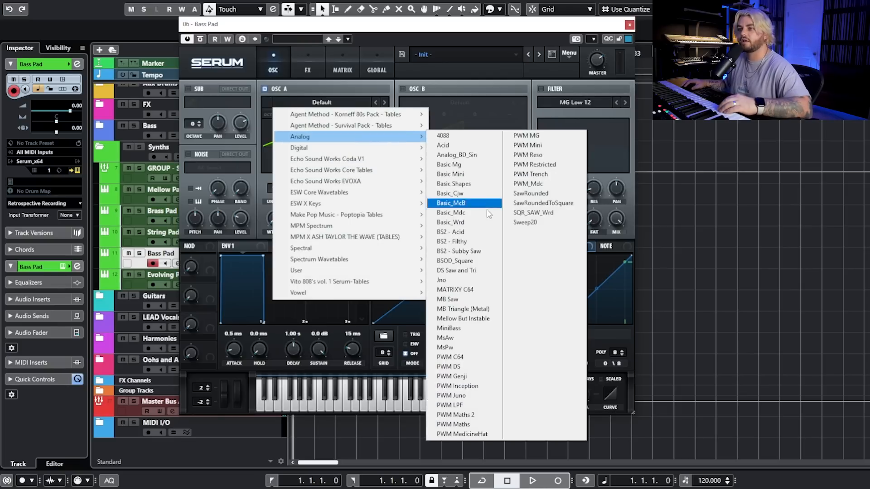
{"action": "left_click", "coordinate": [477, 184]}
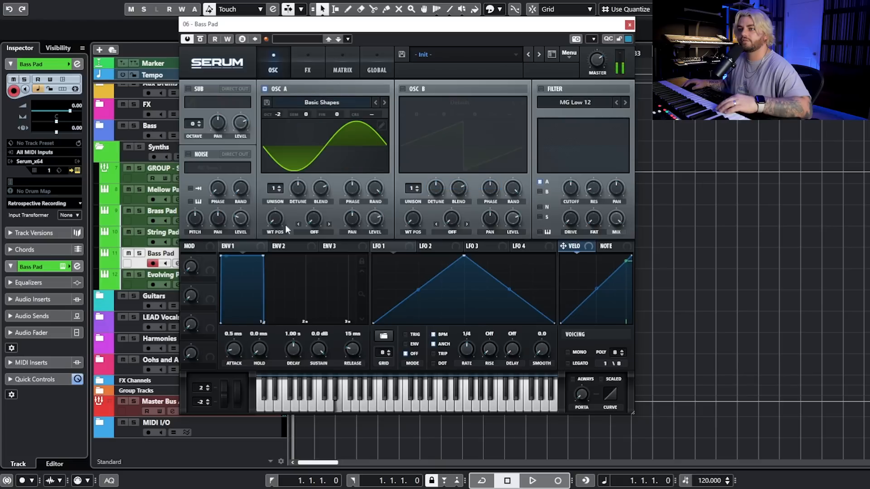
{"action": "left_click_drag", "start_coordinate": [276, 208], "coordinate": [288, 170]}
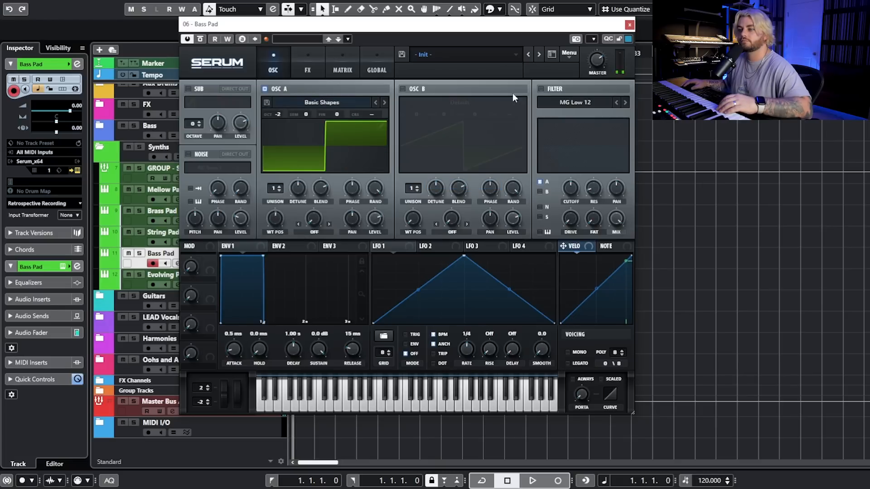
Step: Enable the filter and set its type to the normal Low 24
{"action": "left_click", "coordinate": [542, 89]}
{"action": "left_click", "coordinate": [624, 104]}
{"action": "left_click", "coordinate": [551, 104]}
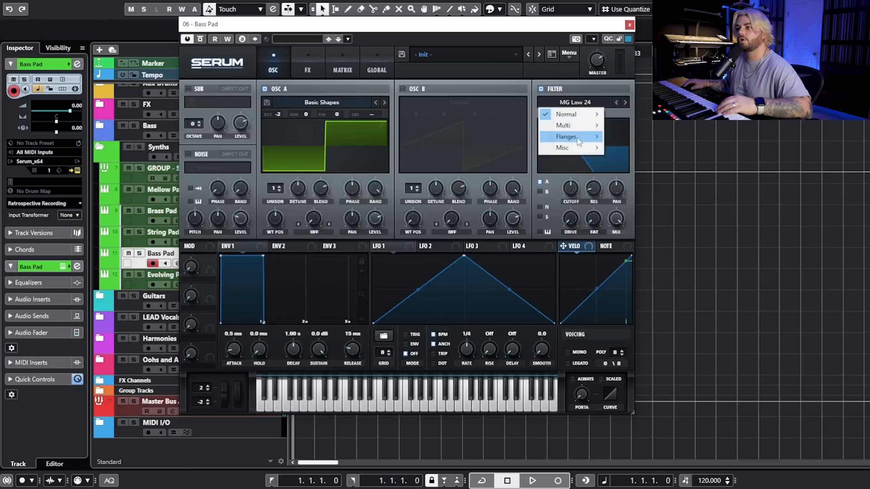
{"action": "mouse_move", "coordinate": [571, 114]}
{"action": "left_click", "coordinate": [626, 192]}
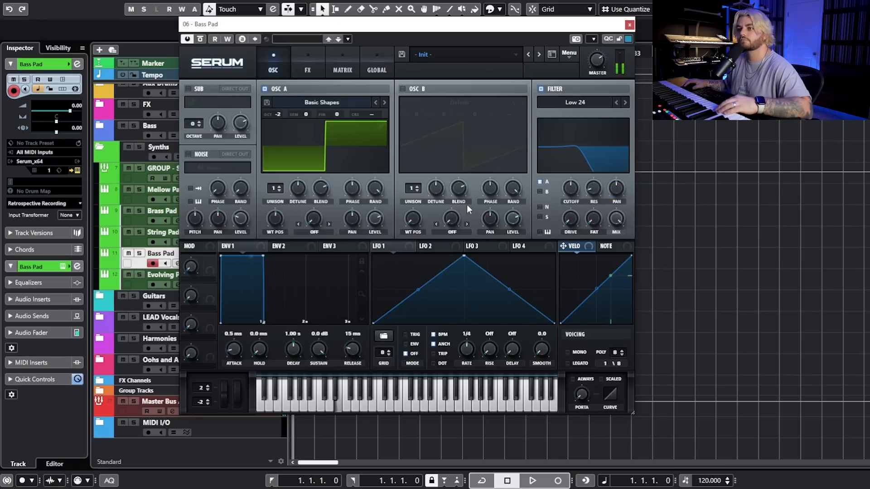
Step: Lower the filter cutoff with key tracking enabled, and slightly adjust the resonance and master level
{"action": "left_click_drag", "start_coordinate": [572, 190], "coordinate": [568, 190]}
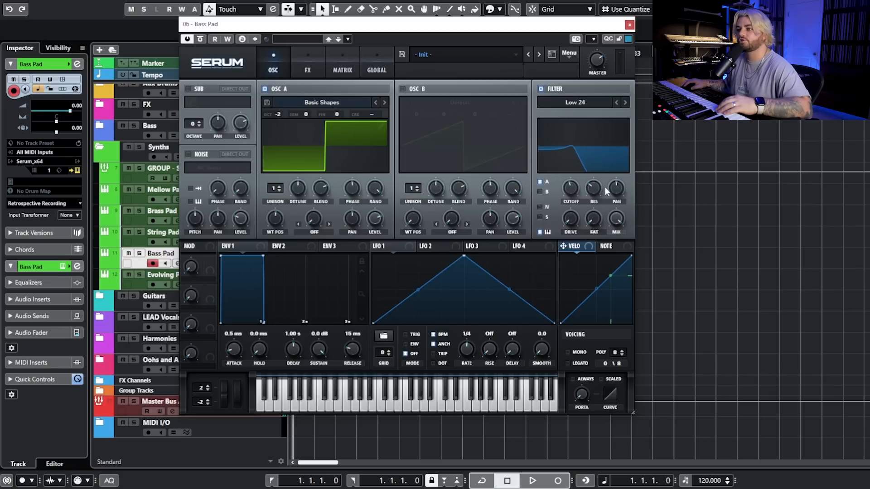
{"action": "left_click_drag", "start_coordinate": [592, 190], "coordinate": [571, 192]}
{"action": "left_click_drag", "start_coordinate": [598, 61], "coordinate": [596, 66]}
{"action": "left_click_drag", "start_coordinate": [570, 186], "coordinate": [564, 197]}
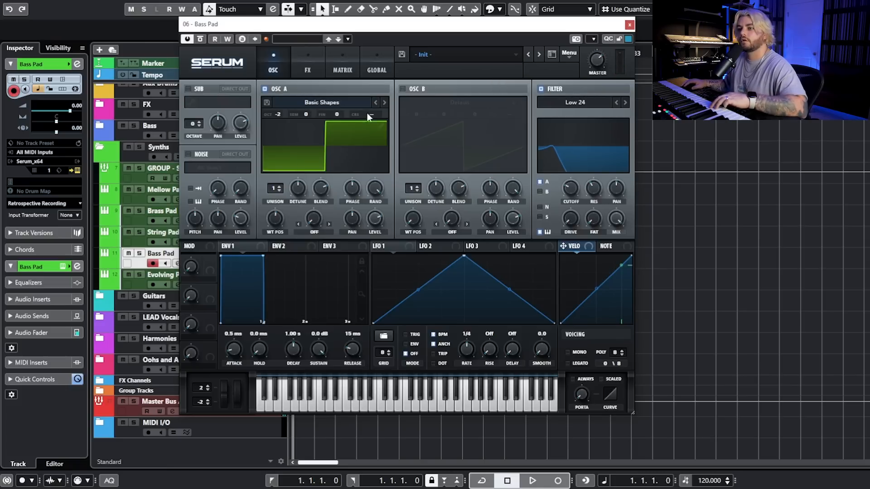
Step: Set envelope 1's release to about 101 ms and make the voicing mono with always-on portamento
{"action": "left_click_drag", "start_coordinate": [348, 352], "coordinate": [357, 349]}
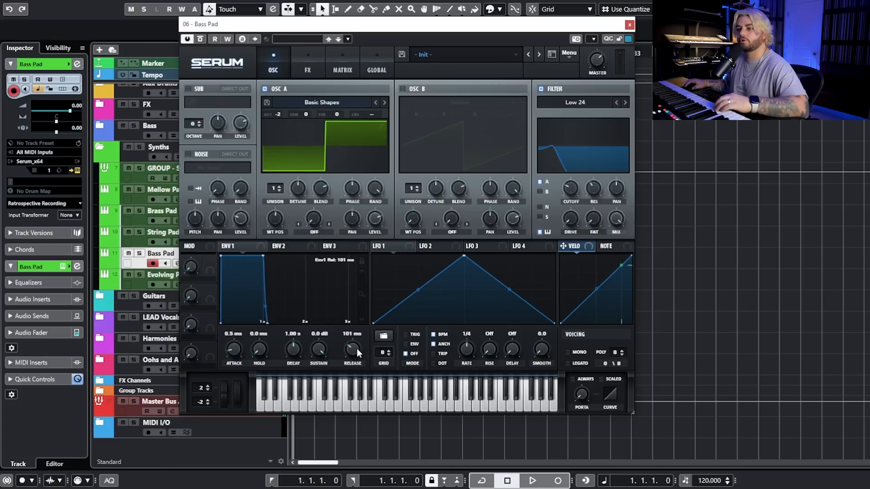
{"action": "left_click", "coordinate": [567, 354]}
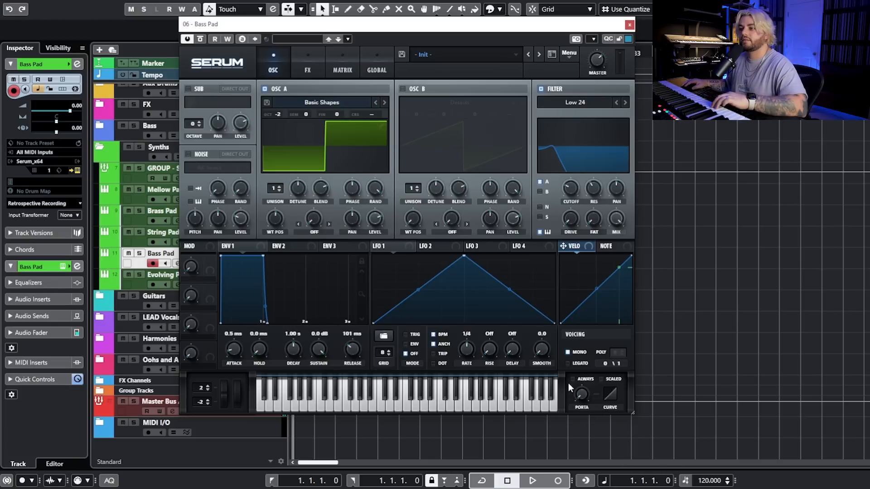
{"action": "mouse_move", "coordinate": [583, 401]}
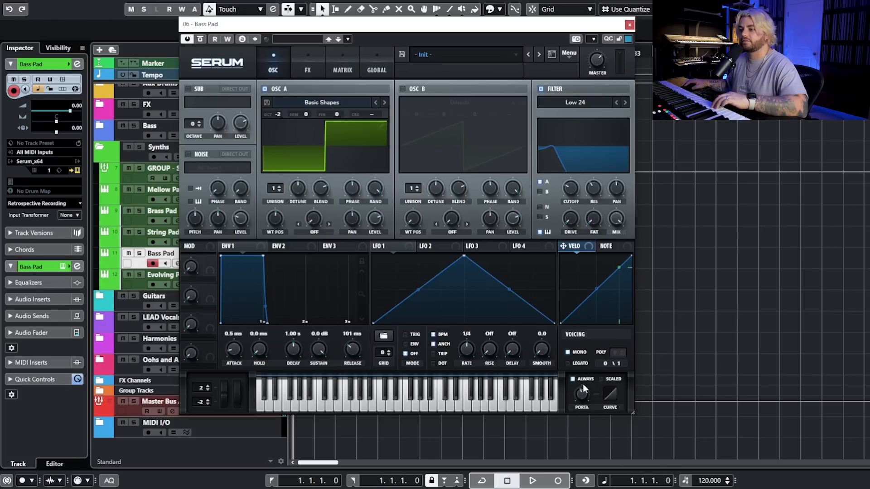
Step: Enable oscillator B with its default saw wavetable and set its unison to 7 voices
{"action": "left_click", "coordinate": [402, 91]}
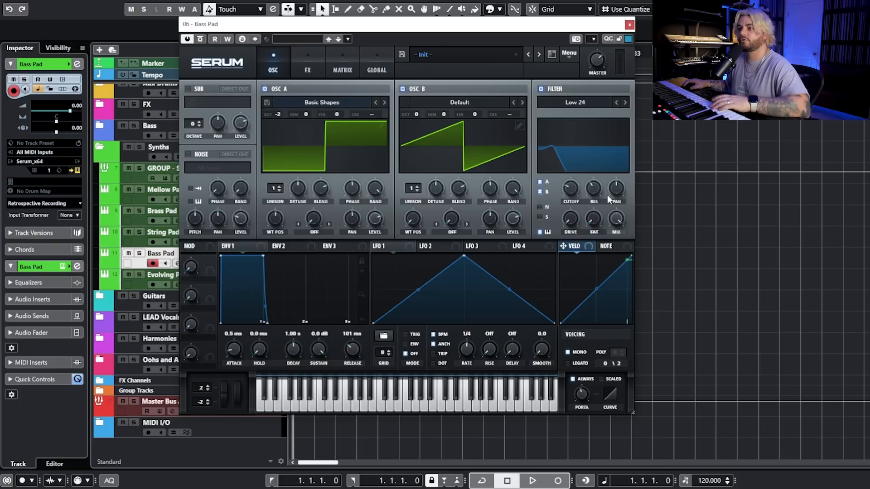
{"action": "left_click_drag", "start_coordinate": [411, 189], "coordinate": [468, 158]}
{"action": "key", "text": "space"}
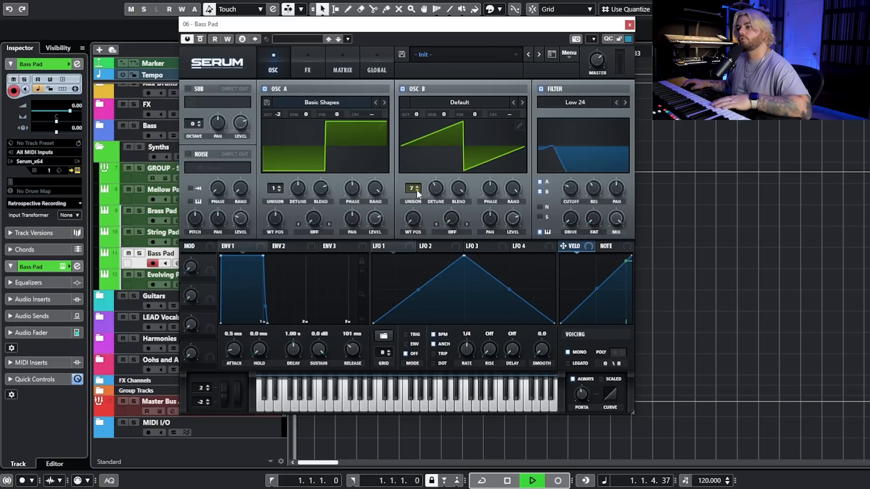
{"action": "key", "text": "space"}
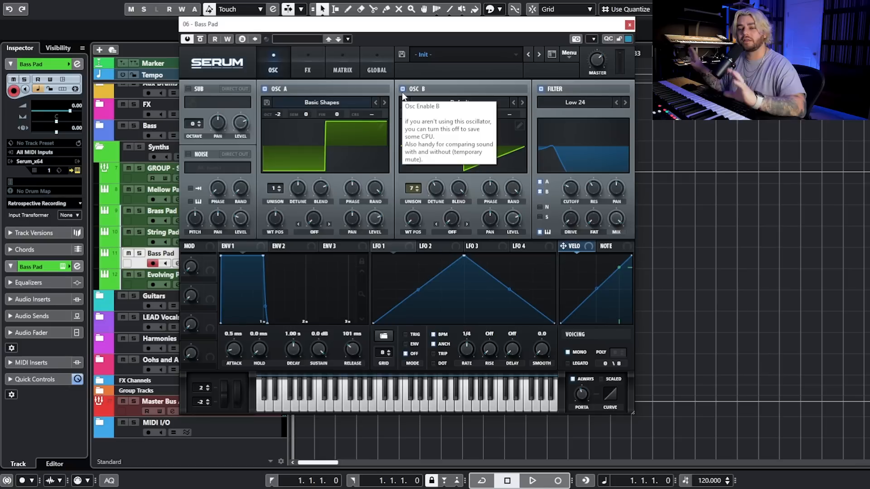
Step: Try oscillator A with 5 unison voices and more blend, and return it to a single voice
{"action": "left_click_drag", "start_coordinate": [275, 188], "coordinate": [280, 160]}
{"action": "left_click_drag", "start_coordinate": [318, 197], "coordinate": [329, 174]}
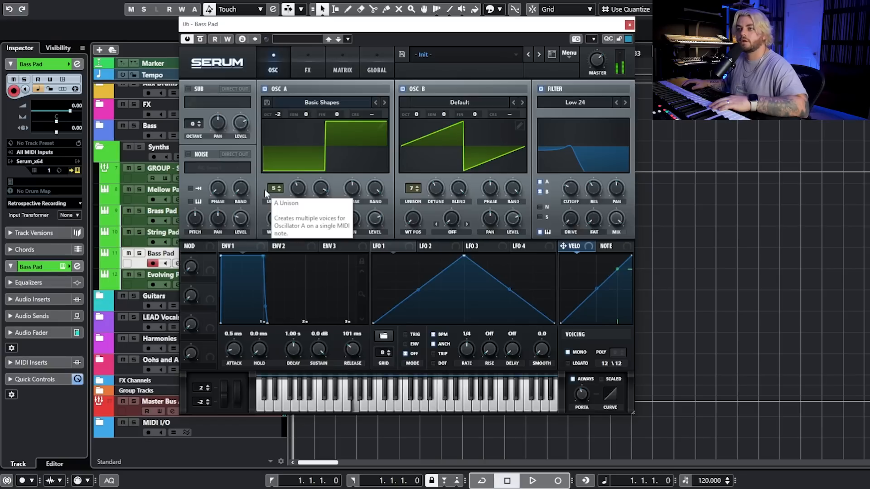
{"action": "left_click_drag", "start_coordinate": [275, 188], "coordinate": [275, 213]}
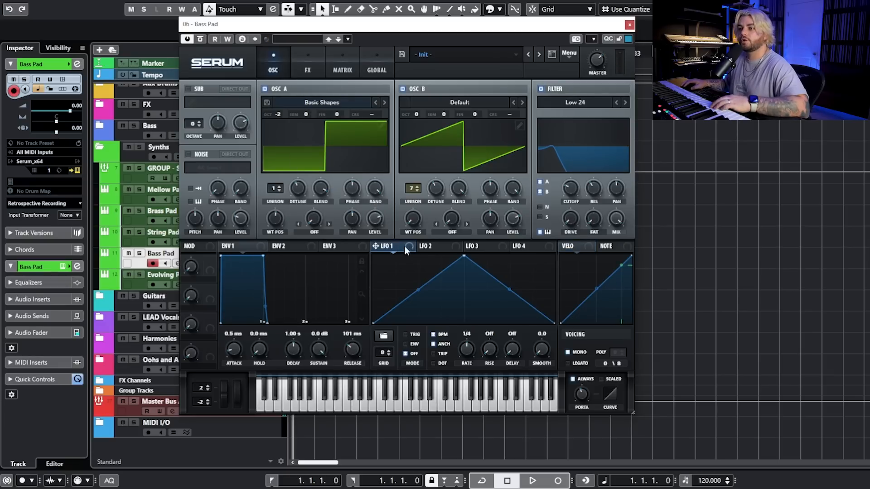
Step: Modulate the filter cutoff with LFO 1 in trigger mode at a 2 bar rate
{"action": "mouse_move", "coordinate": [558, 207]}
{"action": "left_mouse_down"}
{"action": "mouse_move", "coordinate": [569, 191]}
{"action": "mouse_move", "coordinate": [562, 212]}
{"action": "left_mouse_up"}
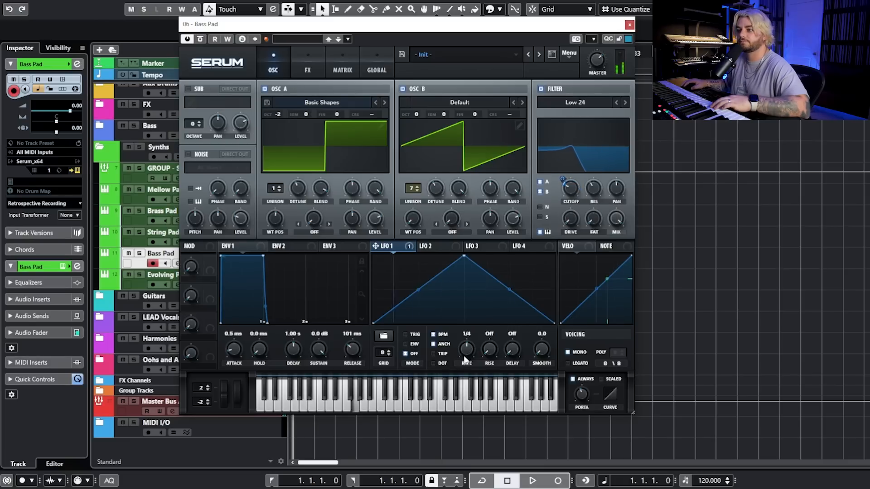
{"action": "left_click", "coordinate": [407, 335]}
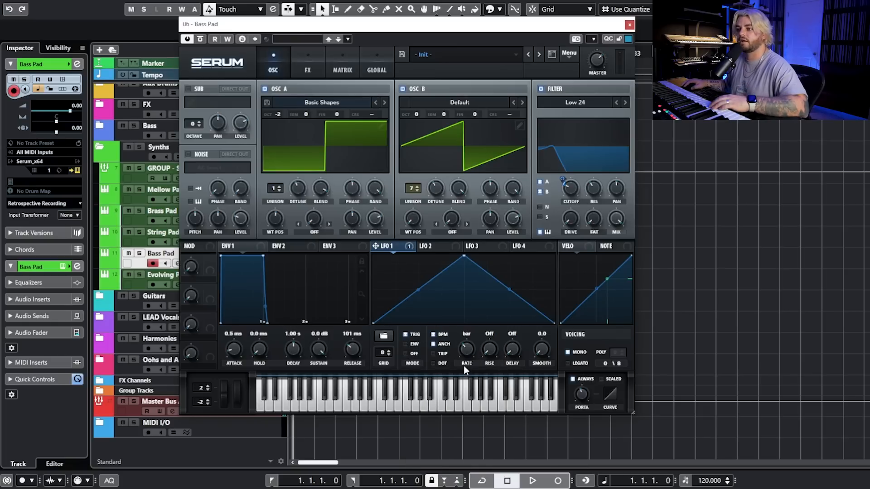
{"action": "left_click_drag", "start_coordinate": [463, 366], "coordinate": [462, 370]}
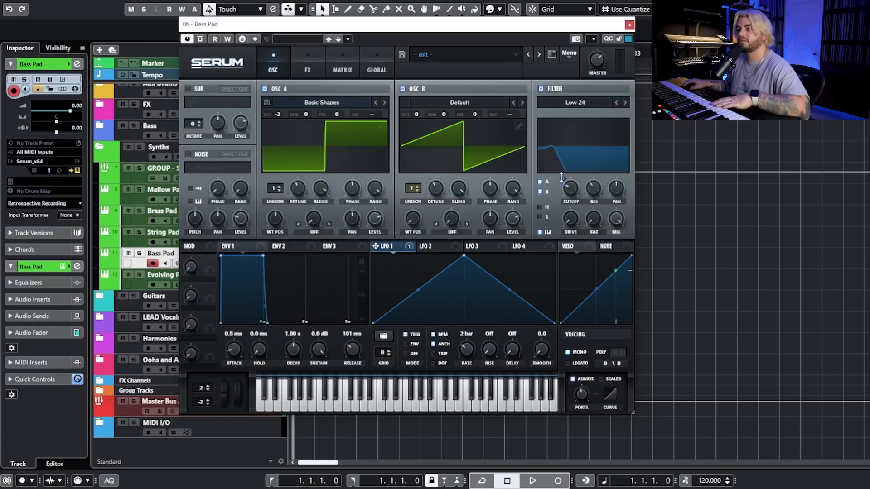
{"action": "mouse_move", "coordinate": [562, 176]}
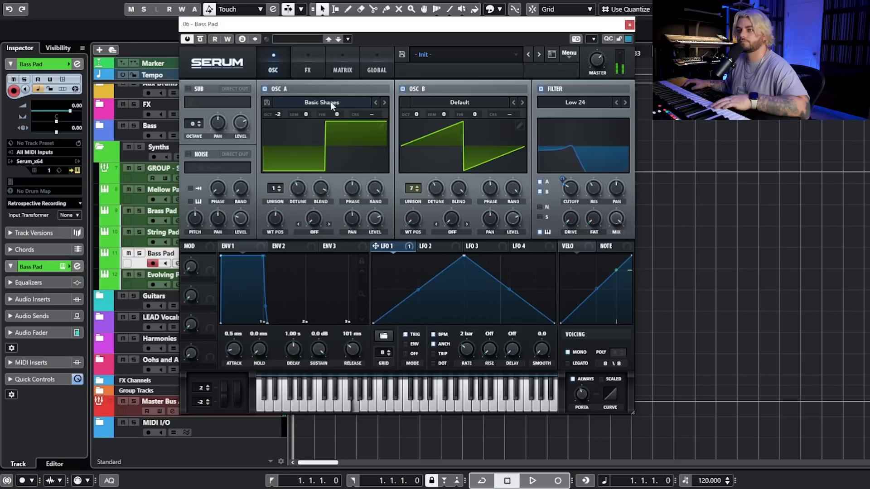
Step: Enable the distortion effect and set its type to Diode 2
{"action": "left_click", "coordinate": [308, 69]}
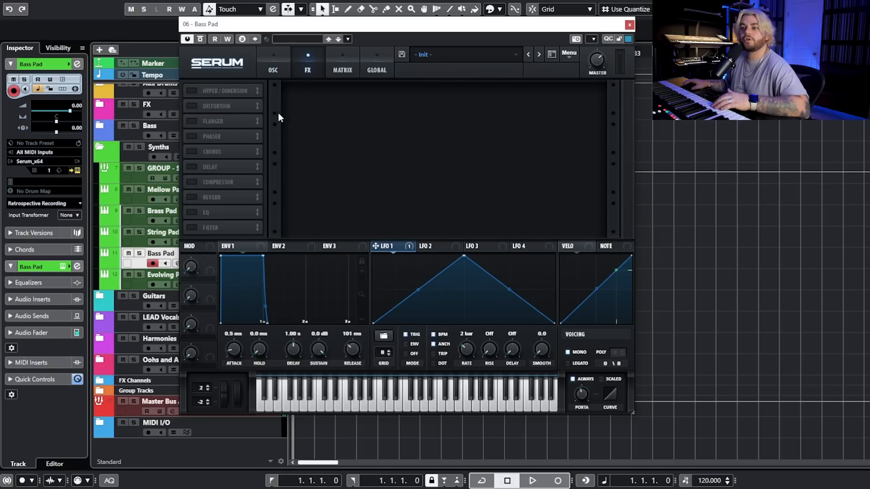
{"action": "left_click", "coordinate": [192, 107]}
{"action": "left_click", "coordinate": [385, 100]}
{"action": "left_click", "coordinate": [385, 100]}
{"action": "left_click", "coordinate": [385, 100]}
{"action": "left_click", "coordinate": [384, 100]}
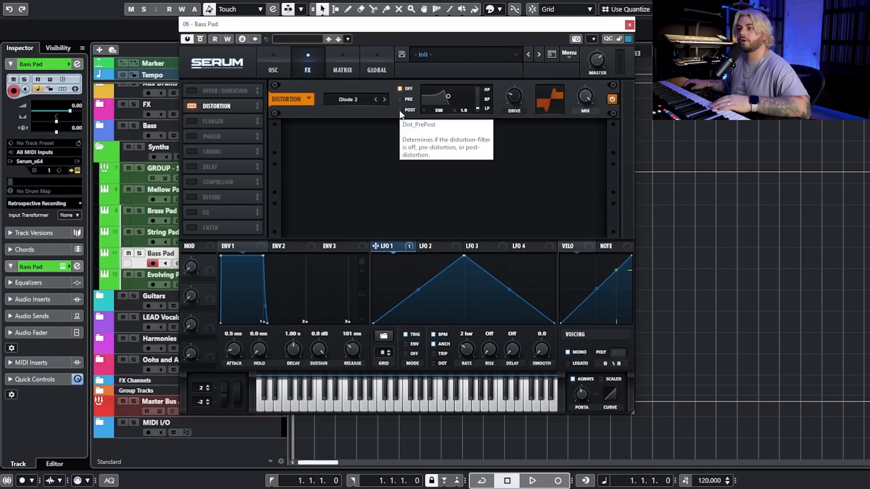
Step: Set the distortion's filter to post as a low-pass at 385 Hz and reduce the distortion mix
{"action": "left_click", "coordinate": [400, 109]}
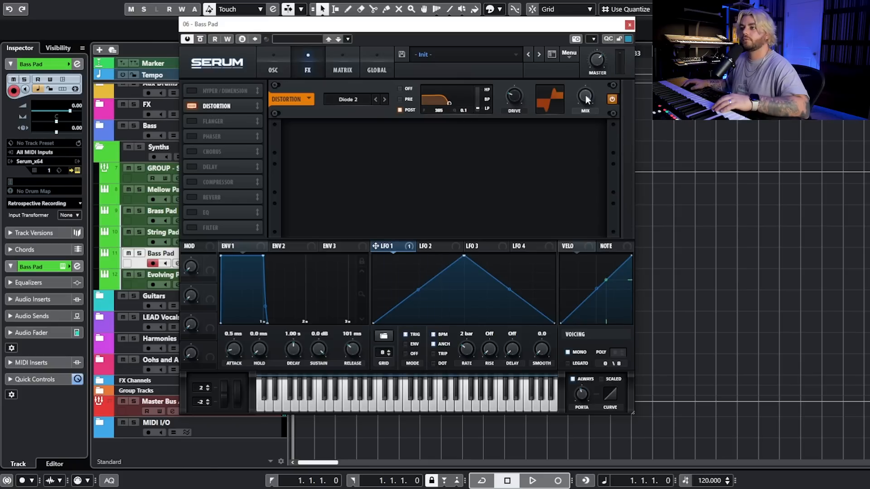
{"action": "left_click_drag", "start_coordinate": [584, 97], "coordinate": [573, 130]}
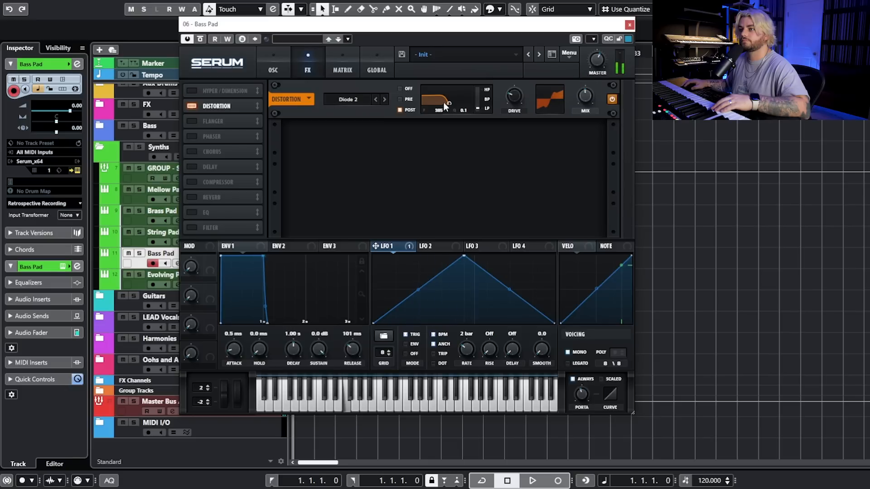
{"action": "left_click", "coordinate": [376, 98]}
{"action": "left_click", "coordinate": [385, 97]}
Step: Try oscillator B at octave -1 and return it to octave 0
{"action": "left_click", "coordinate": [276, 68]}
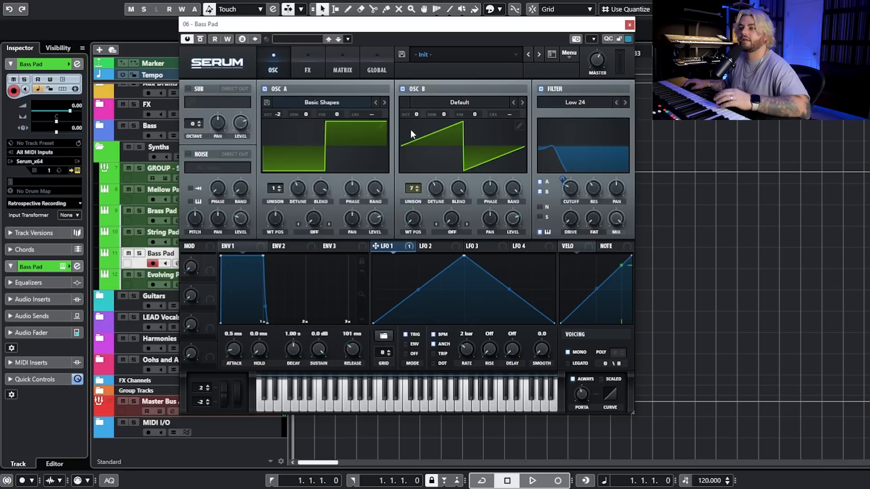
{"action": "left_click_drag", "start_coordinate": [417, 113], "coordinate": [418, 126]}
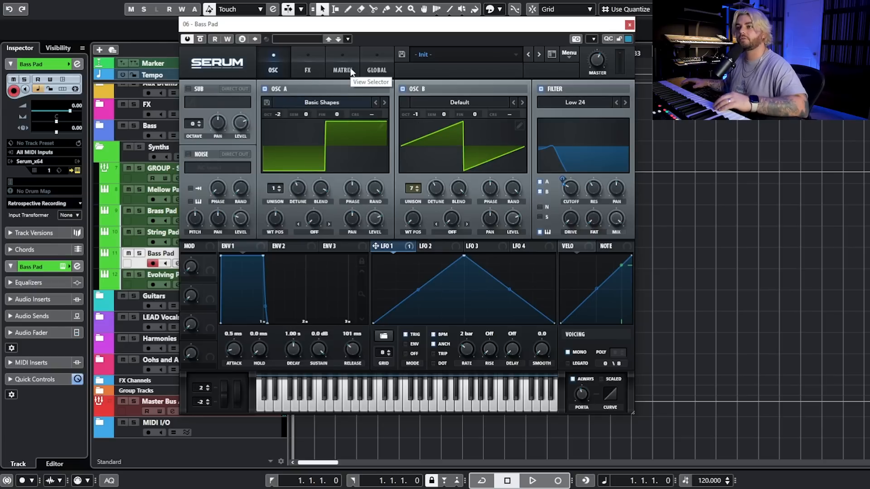
{"action": "left_click_drag", "start_coordinate": [417, 115], "coordinate": [422, 106]}
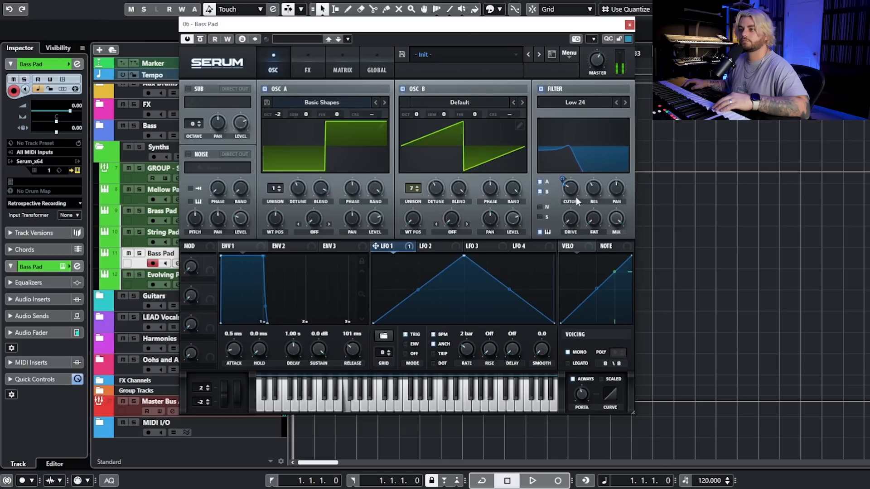
Step: Lower the filter resonance and briefly check the effects rack
{"action": "mouse_move", "coordinate": [594, 187]}
{"action": "left_mouse_down"}
{"action": "mouse_move", "coordinate": [596, 227]}
{"action": "mouse_move", "coordinate": [622, 137]}
{"action": "mouse_move", "coordinate": [576, 271]}
{"action": "mouse_move", "coordinate": [587, 199]}
{"action": "mouse_move", "coordinate": [604, 172]}
{"action": "mouse_move", "coordinate": [593, 200]}
{"action": "left_mouse_up"}
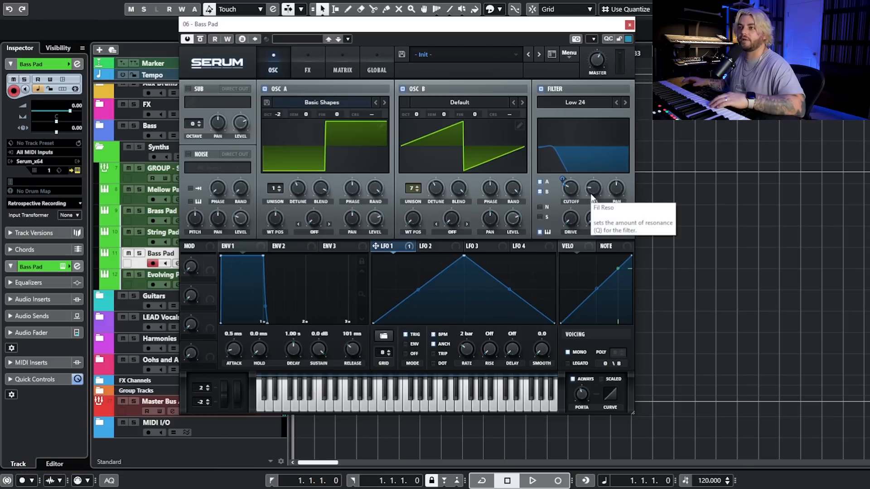
{"action": "left_click", "coordinate": [308, 64]}
{"action": "left_click", "coordinate": [273, 67]}
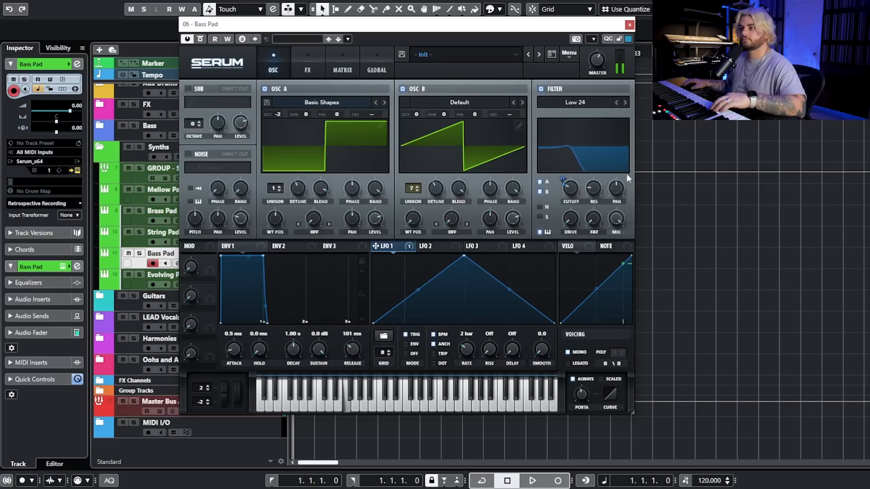
Step: Switch from the Bass Pad to the Evolving Pad track's Serum instrument and load Analog_BD_Sin into oscillator A
{"action": "left_click", "coordinate": [629, 25]}
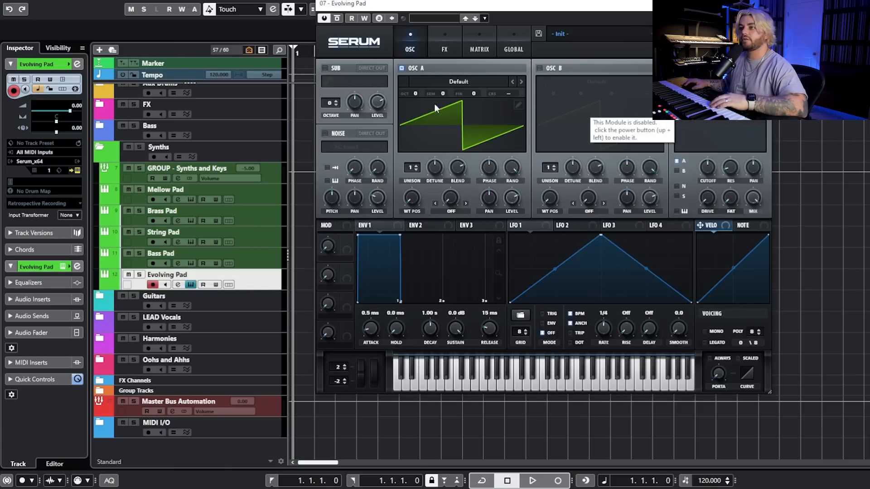
{"action": "left_click", "coordinate": [461, 82]}
{"action": "mouse_move", "coordinate": [463, 116]}
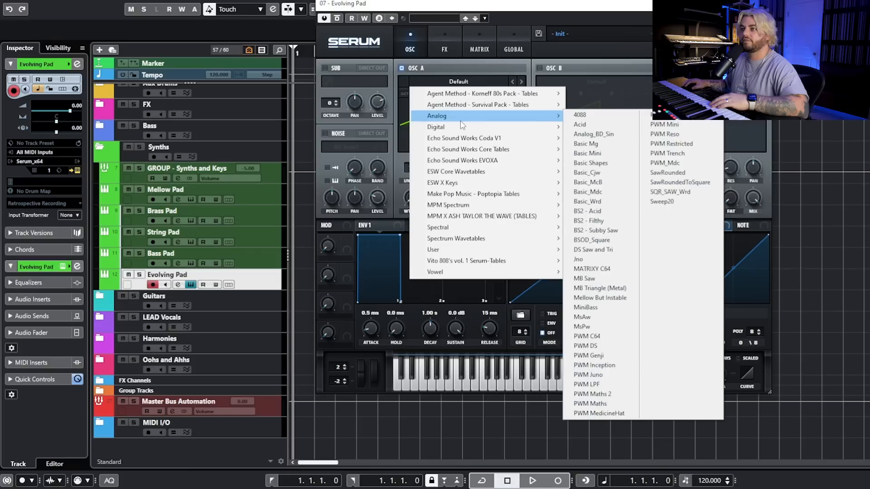
{"action": "left_click", "coordinate": [593, 134]}
Step: Set oscillator A's unison to 5 voices and shift its wavetable position slightly
{"action": "left_click_drag", "start_coordinate": [409, 168], "coordinate": [417, 144]}
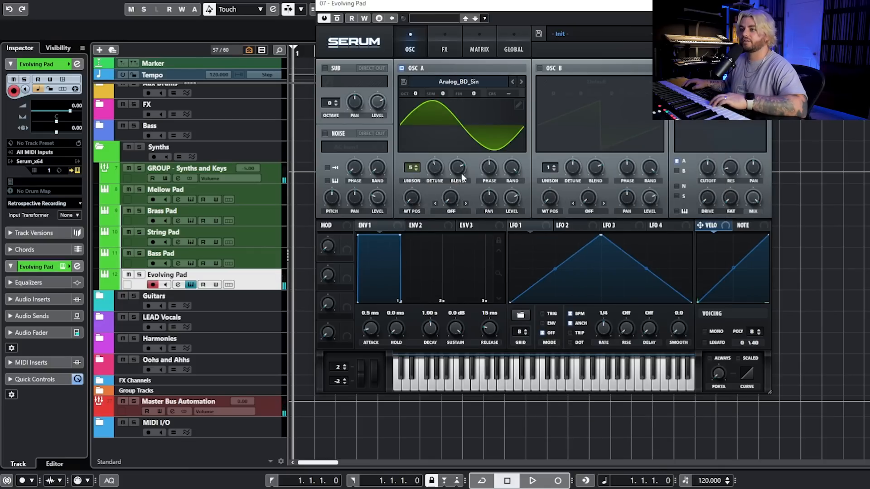
{"action": "left_click_drag", "start_coordinate": [410, 204], "coordinate": [455, 167]}
Step: Enable oscillator B and load the Spectral wavetable Trilobyte 2 [SL] into it
{"action": "left_click", "coordinate": [539, 68]}
{"action": "left_click", "coordinate": [573, 81]}
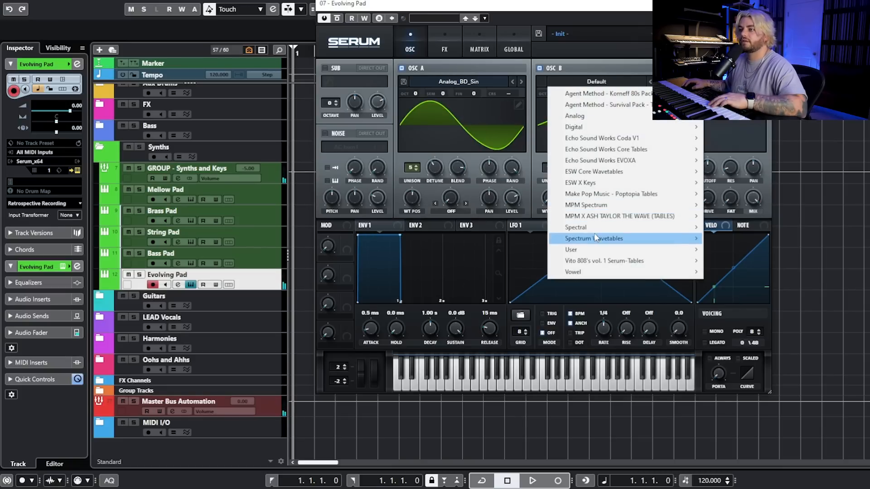
{"action": "mouse_move", "coordinate": [594, 227]}
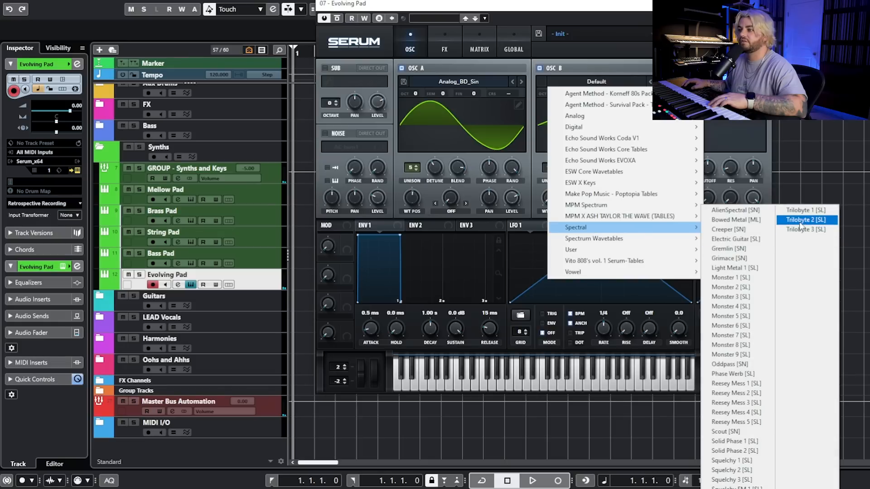
{"action": "left_click", "coordinate": [800, 220]}
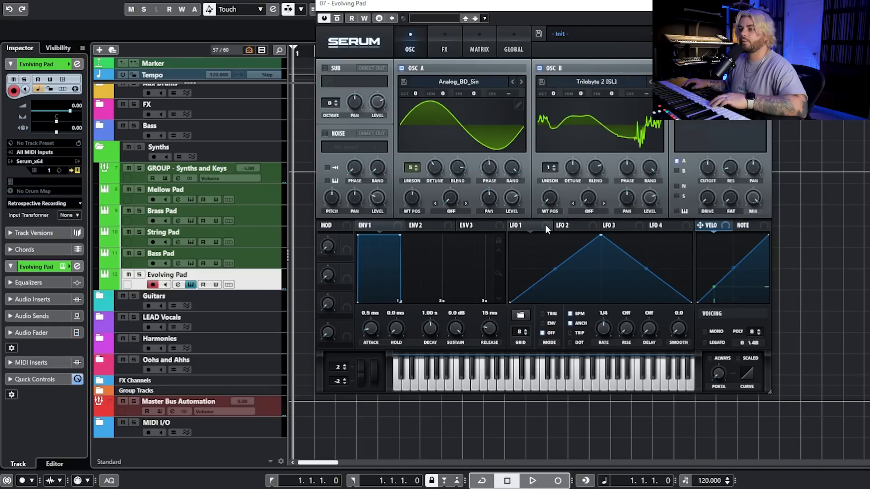
Step: Assign LFO 1 to oscillator B's wavetable position with a 2 bar rate in Trig mode, and set oscillator B's unison to 7 voices
{"action": "left_click_drag", "start_coordinate": [512, 225], "coordinate": [549, 198]}
{"action": "left_click", "coordinate": [586, 128]}
{"action": "left_click", "coordinate": [586, 128]}
{"action": "left_click_drag", "start_coordinate": [550, 167], "coordinate": [610, 146]}
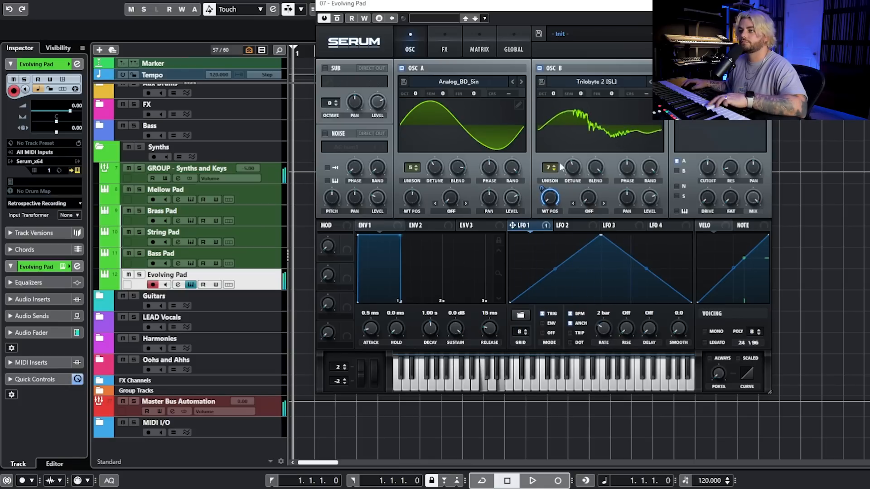
Step: Enable the filter, modulate its cutoff with LFO 1, and route oscillator B through it alongside oscillator A
{"action": "left_click", "coordinate": [678, 68]}
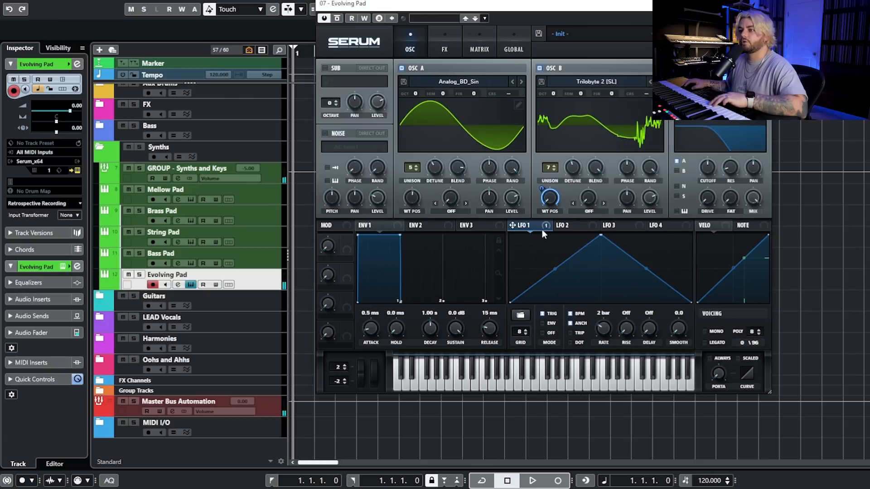
{"action": "left_click_drag", "start_coordinate": [709, 170], "coordinate": [708, 170]}
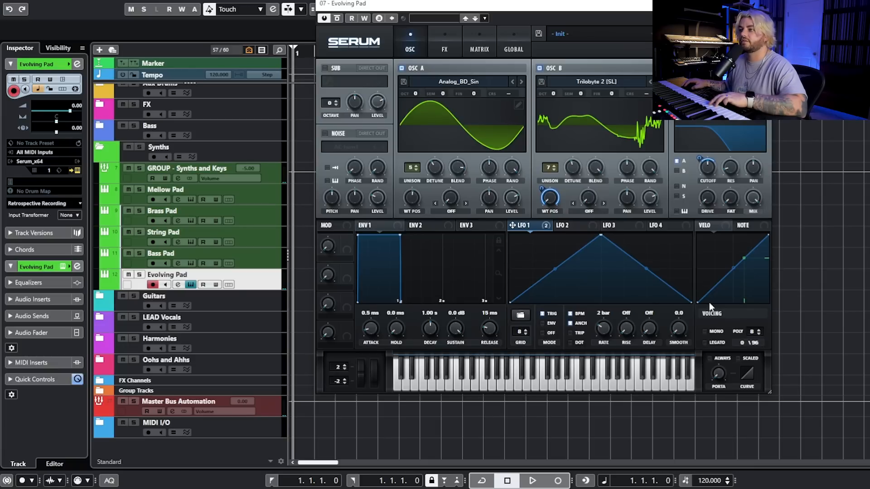
{"action": "left_click", "coordinate": [676, 172]}
{"action": "left_click_drag", "start_coordinate": [708, 174], "coordinate": [712, 169]}
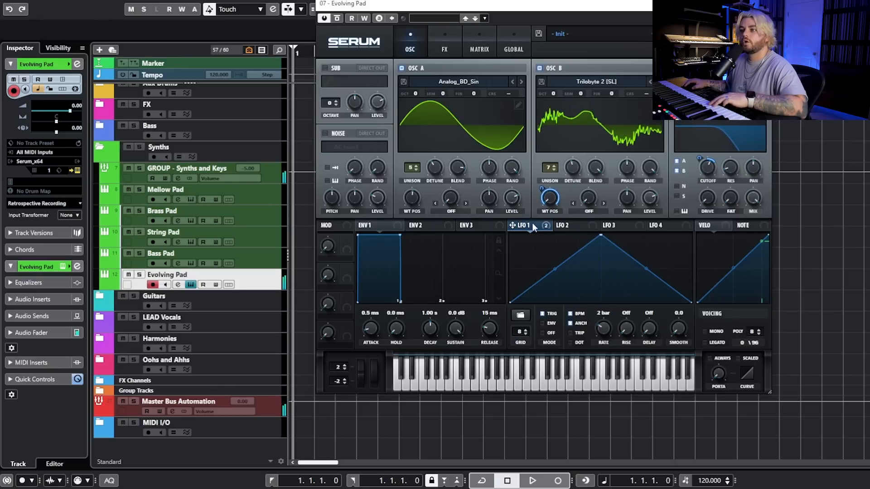
Step: Set oscillator A's warp mode to Bend - and modulate the warp amount with LFO 1
{"action": "left_click_drag", "start_coordinate": [452, 200], "coordinate": [451, 199]}
{"action": "left_click", "coordinate": [466, 203]}
{"action": "left_click", "coordinate": [465, 203]}
{"action": "left_click", "coordinate": [466, 204]}
{"action": "left_click", "coordinate": [466, 203]}
{"action": "left_click", "coordinate": [466, 203]}
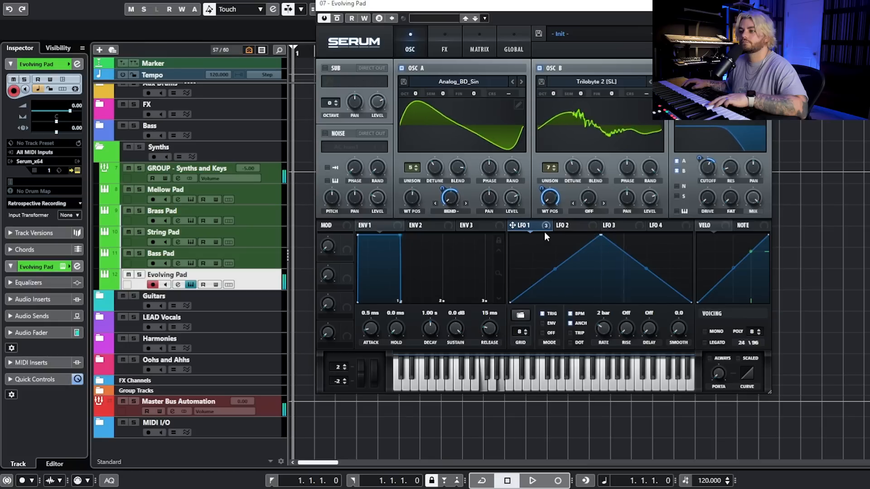
{"action": "key", "text": "space"}
{"action": "key", "text": "space"}
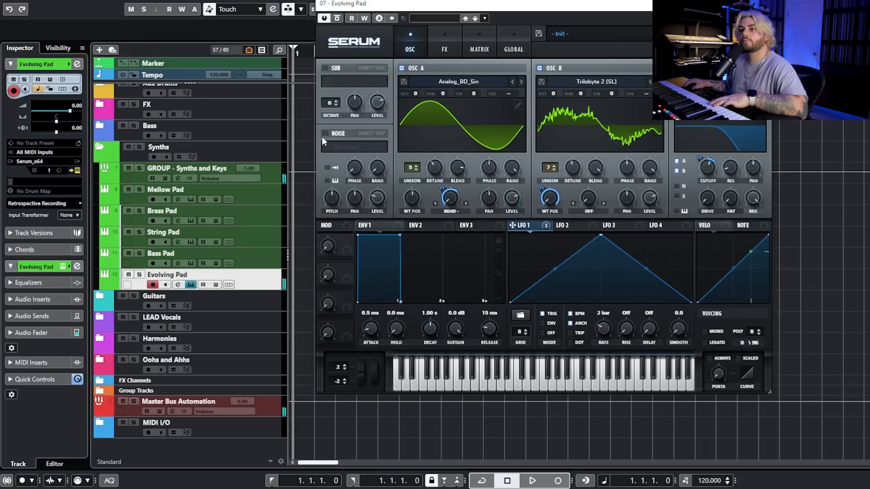
{"action": "left_click", "coordinate": [325, 133]}
{"action": "left_click", "coordinate": [343, 148]}
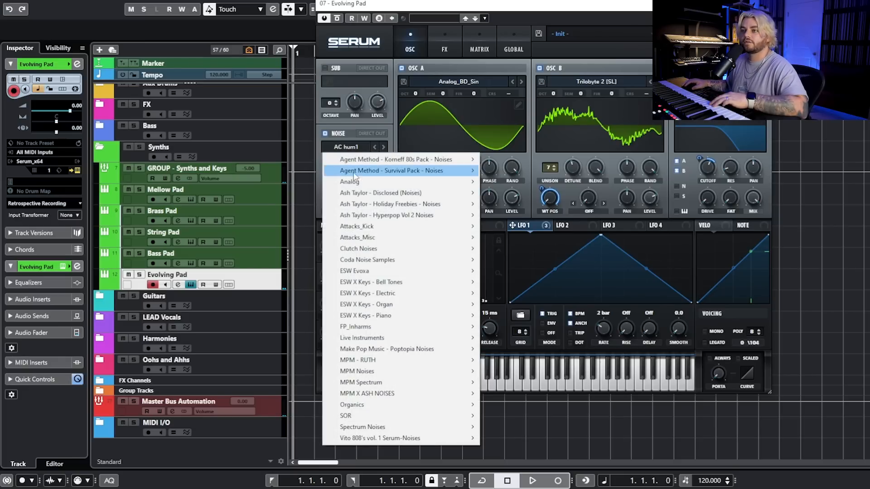
{"action": "left_click", "coordinate": [349, 132]}
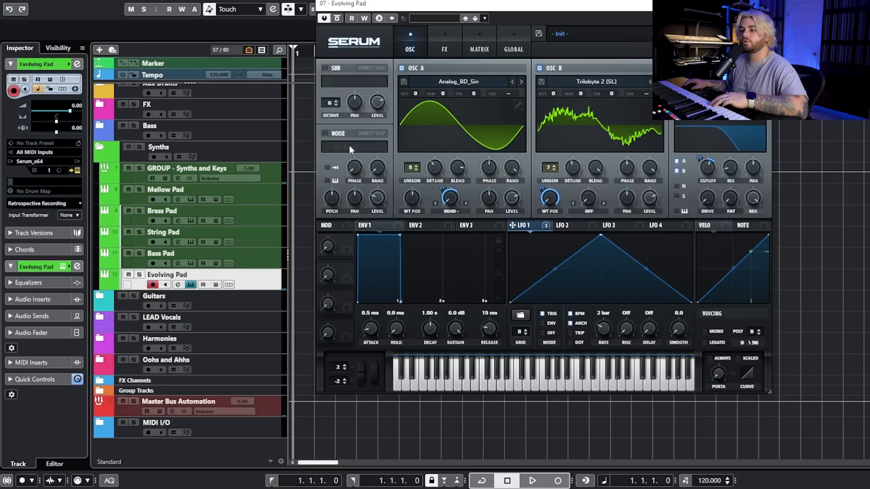
Step: Enable the noise oscillator and load the Prophecy sample from the SOR folder
{"action": "left_click", "coordinate": [342, 135]}
{"action": "left_click", "coordinate": [339, 145]}
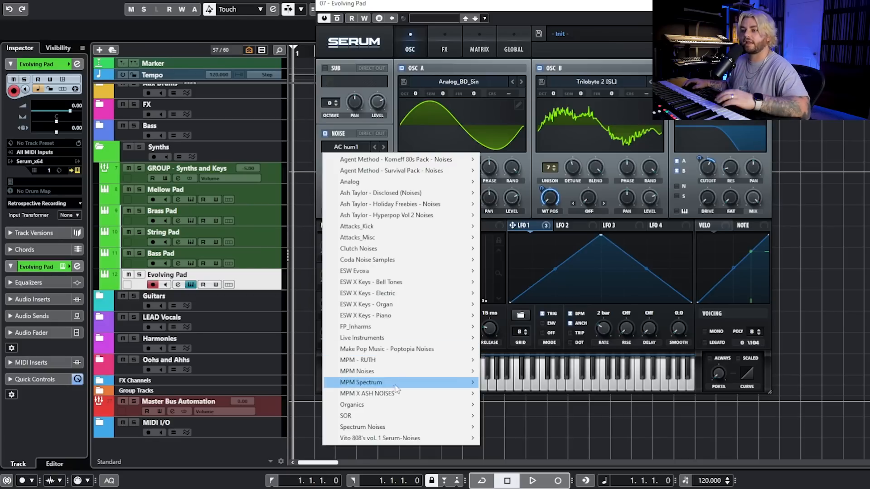
{"action": "mouse_move", "coordinate": [398, 373]}
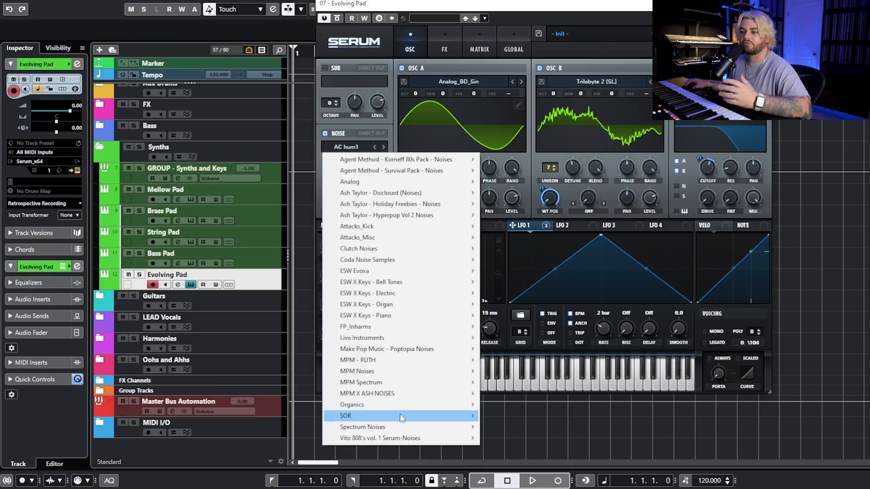
{"action": "mouse_move", "coordinate": [403, 418]}
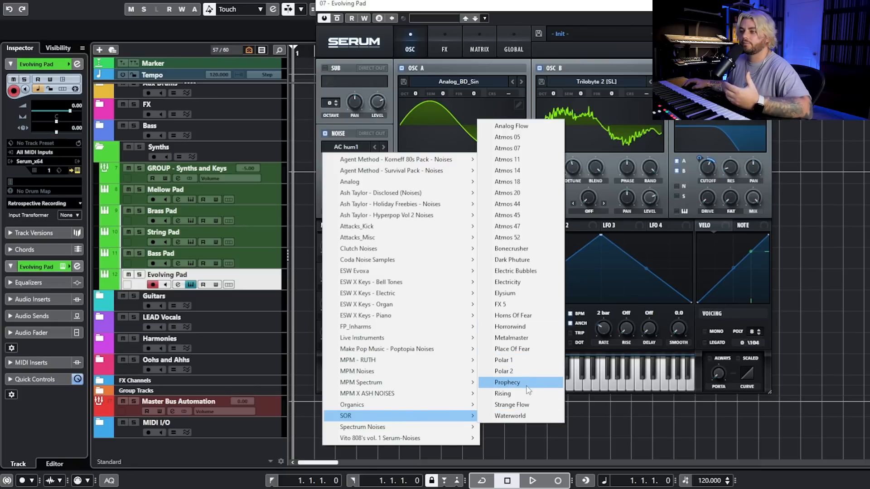
{"action": "left_click", "coordinate": [507, 383]}
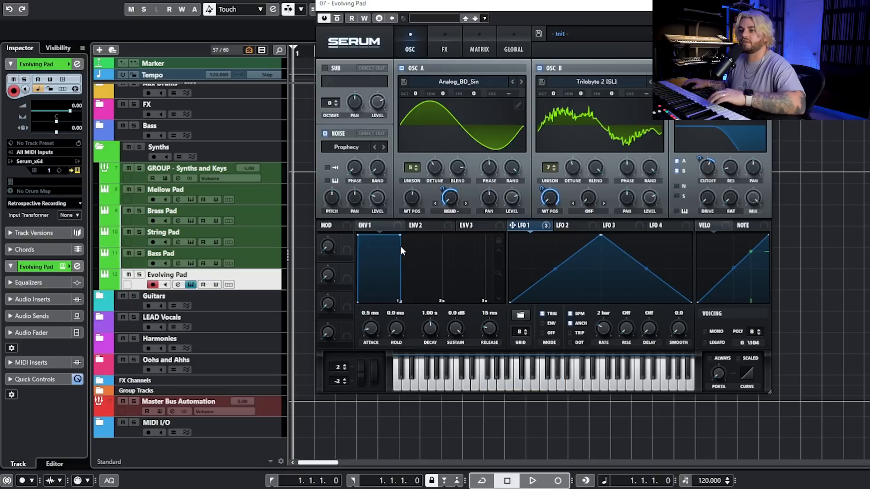
Step: Turn off oscillators A and B to isolate the noise, raise its level, and turn on its keyboard pitch tracking
{"action": "left_click", "coordinate": [402, 68]}
{"action": "left_click", "coordinate": [540, 68]}
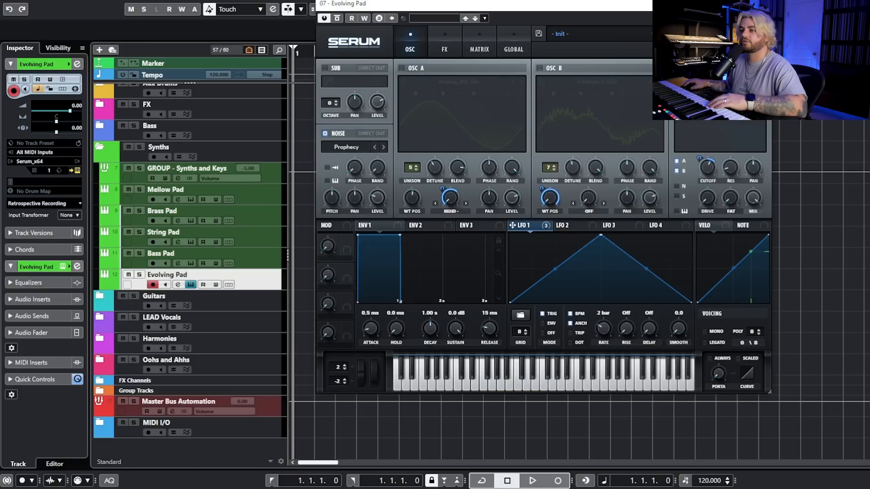
{"action": "left_click_drag", "start_coordinate": [377, 194], "coordinate": [396, 176]}
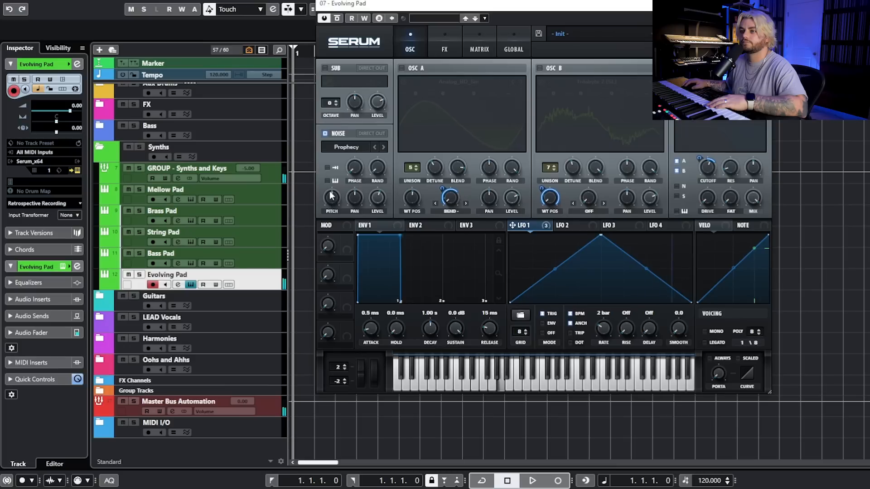
{"action": "left_click", "coordinate": [327, 181]}
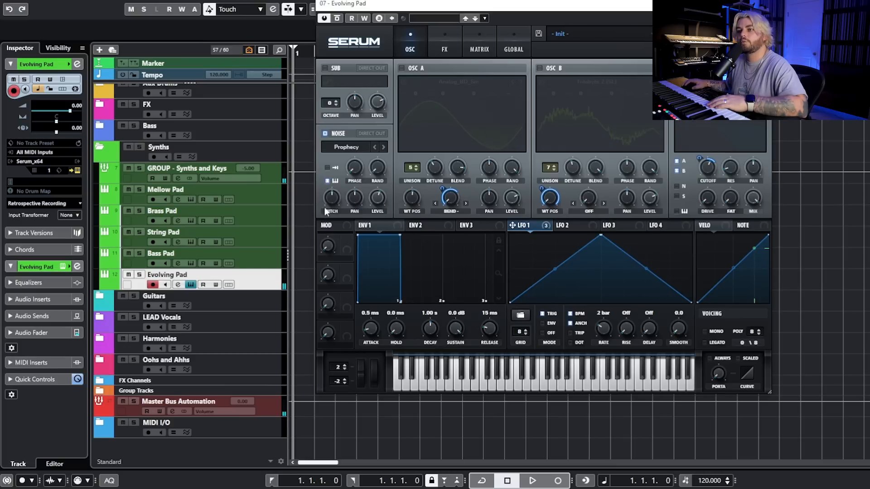
Step: Tune the noise pitch by ear against oscillator A, and turn oscillators A and B and the filter back on
{"action": "left_click", "coordinate": [402, 68]}
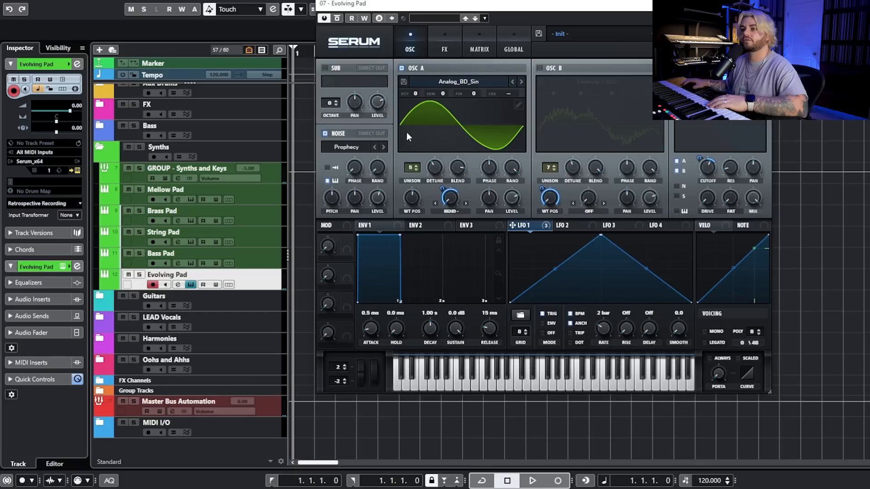
{"action": "left_click_drag", "start_coordinate": [335, 197], "coordinate": [340, 182]}
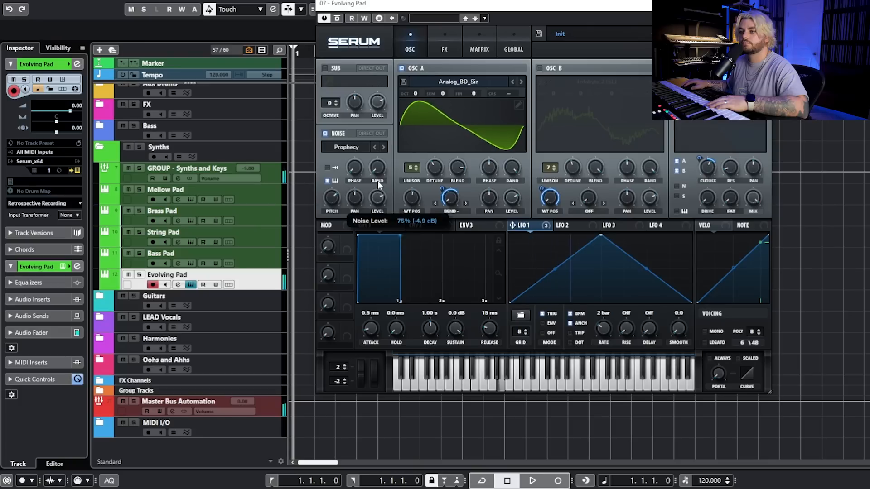
{"action": "left_click", "coordinate": [414, 69]}
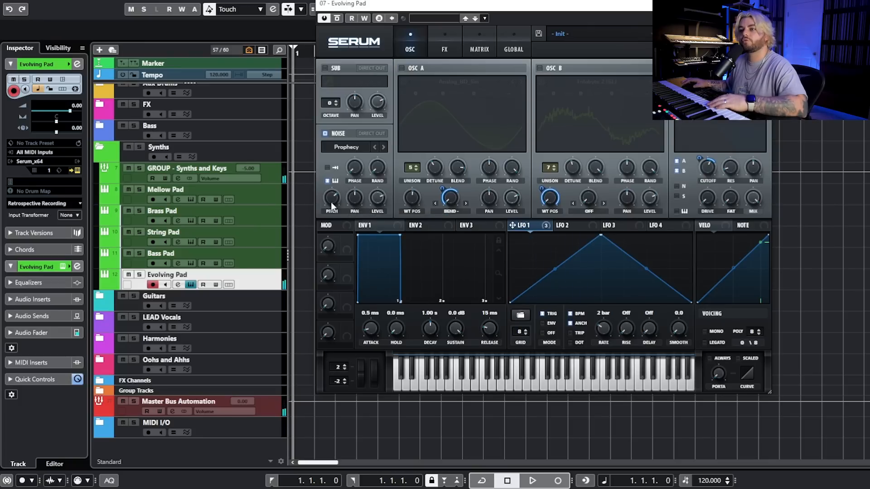
{"action": "left_click", "coordinate": [402, 67]}
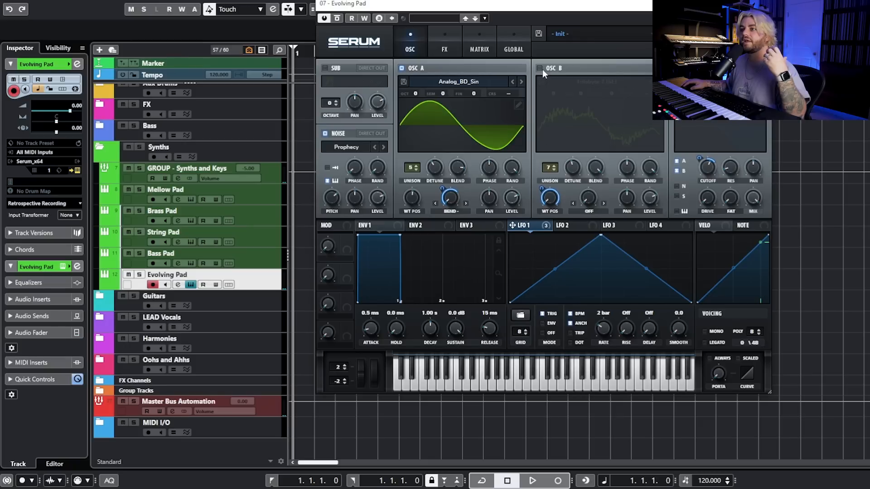
{"action": "left_click", "coordinate": [549, 69]}
{"action": "left_click", "coordinate": [677, 68]}
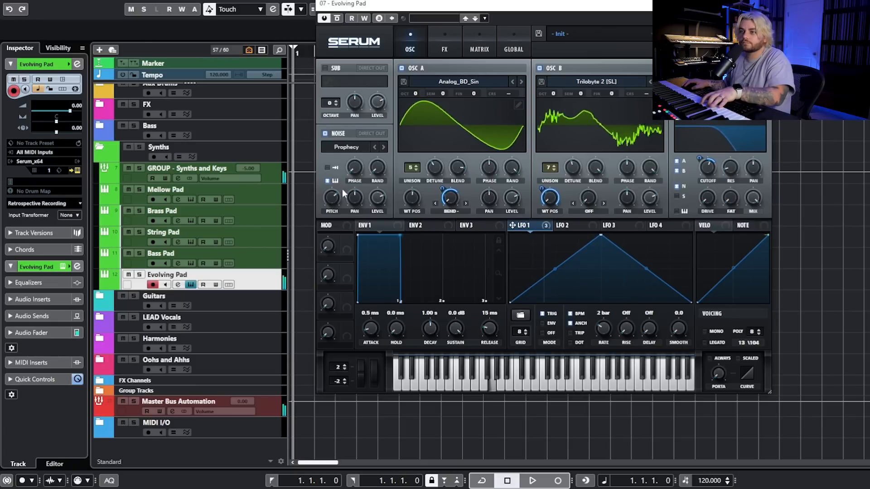
Step: Step back through the SOR noise samples to Electricity, auditioning with both oscillators temporarily turned off
{"action": "left_click", "coordinate": [373, 147]}
{"action": "left_click", "coordinate": [374, 147]}
{"action": "left_click", "coordinate": [376, 148]}
{"action": "left_click", "coordinate": [376, 148]}
{"action": "left_click", "coordinate": [377, 147]}
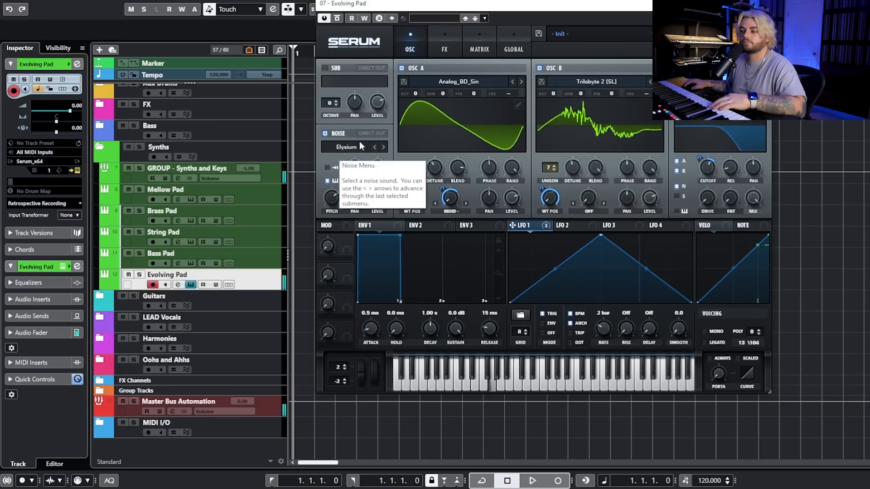
{"action": "left_click", "coordinate": [539, 68]}
{"action": "left_click", "coordinate": [401, 68]}
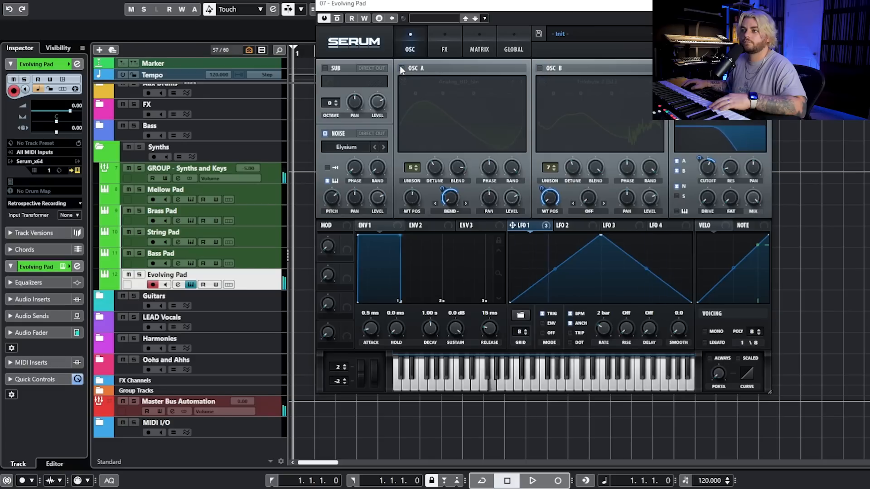
{"action": "left_click", "coordinate": [375, 148]}
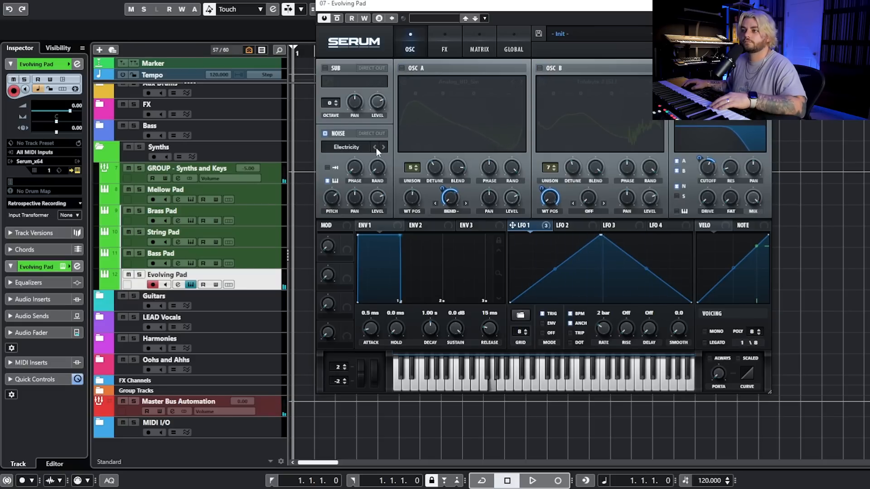
{"action": "left_click", "coordinate": [401, 68]}
{"action": "left_click", "coordinate": [539, 68]}
Step: Turn on the Flanger, Phaser and Chorus effects in the effects rack
{"action": "left_click", "coordinate": [445, 45]}
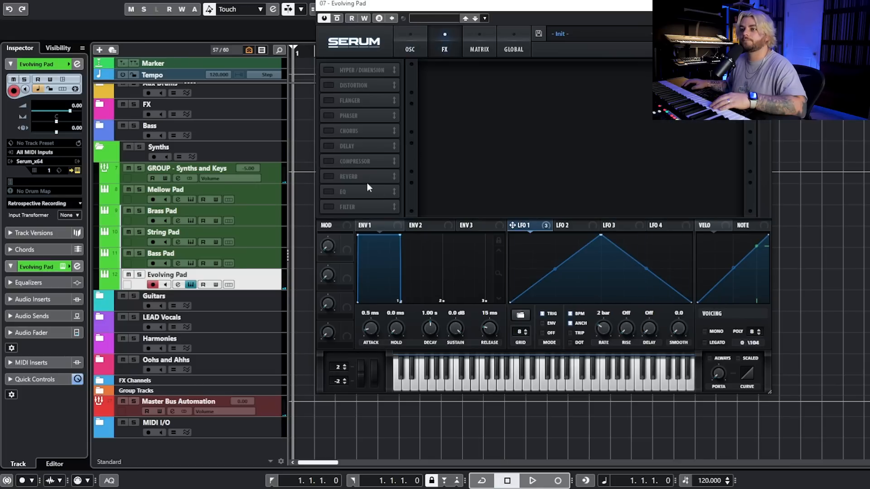
{"action": "left_click", "coordinate": [327, 101]}
{"action": "left_click", "coordinate": [327, 115]}
{"action": "left_click", "coordinate": [327, 131]}
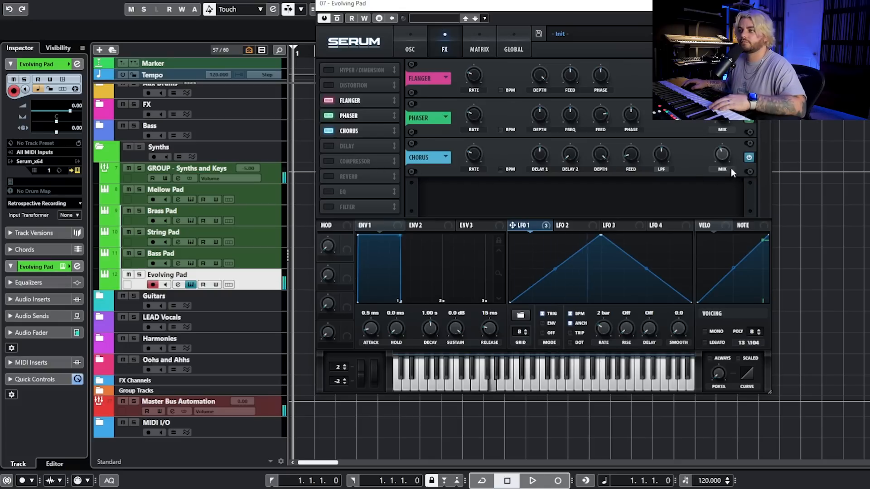
Step: Turn on a ping-pong Delay with its filter at about 1027 Hz and bandwidth 1.5, and turn on the Hall Reverb
{"action": "left_click", "coordinate": [329, 145]}
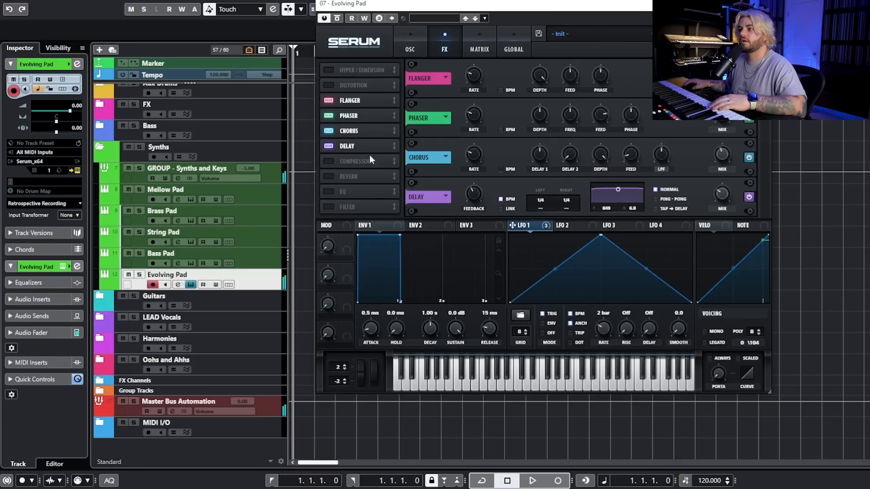
{"action": "left_click", "coordinate": [655, 199]}
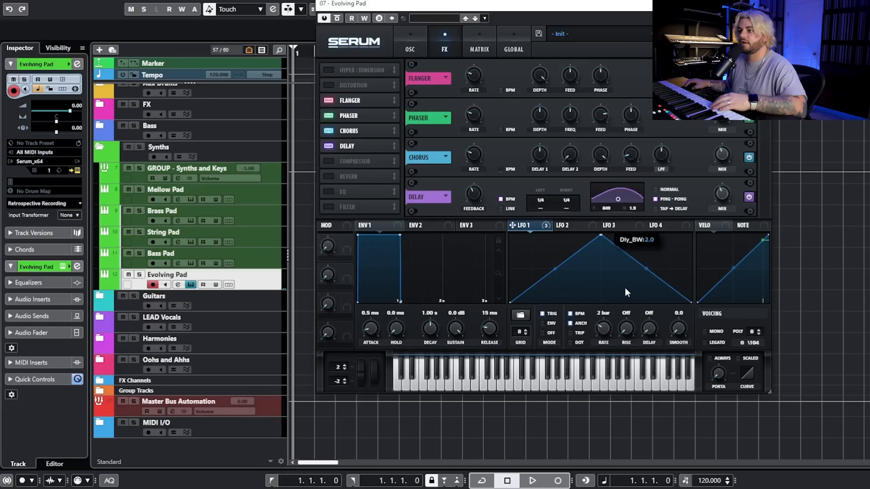
{"action": "left_click_drag", "start_coordinate": [626, 288], "coordinate": [624, 291]}
{"action": "left_click_drag", "start_coordinate": [617, 201], "coordinate": [622, 206]}
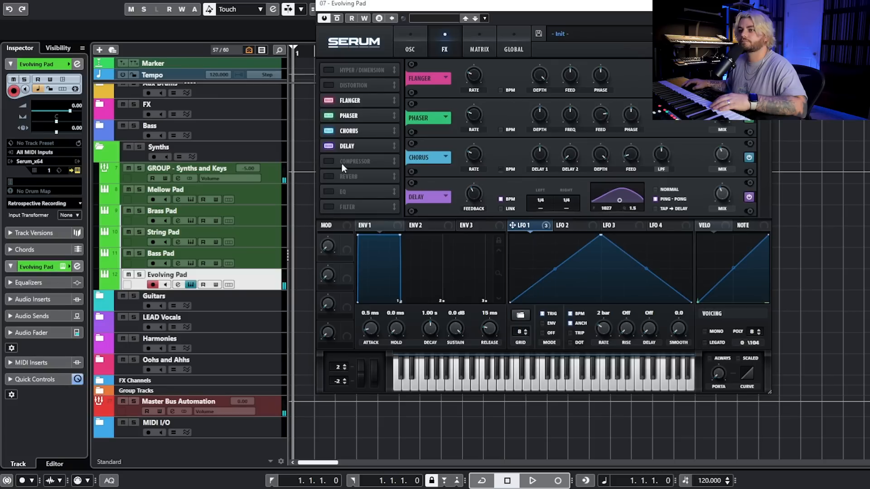
{"action": "left_click", "coordinate": [329, 177]}
{"action": "scroll", "coordinate": [761, 181], "scroll_direction": "down", "scroll_amount": 2}
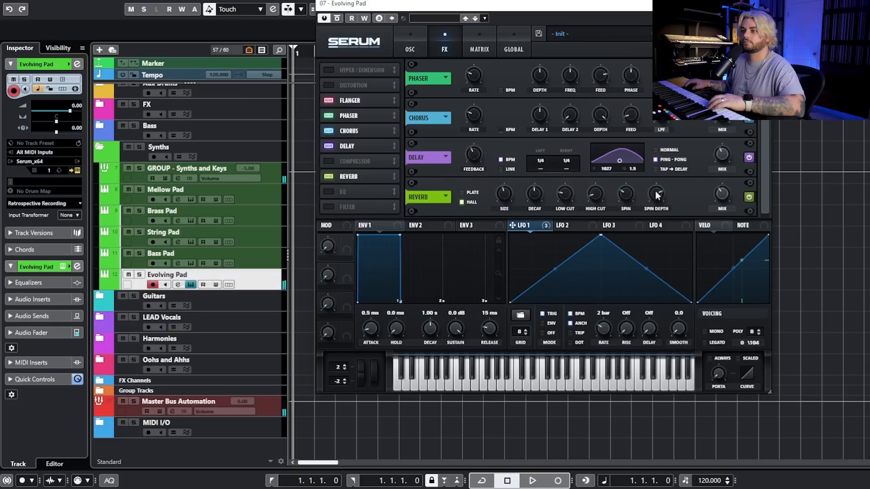
Step: Shape Envelope 1 with an attack of 1.09 s, a decay of about 2.89 s and a sustain of -4.2 dB
{"action": "left_click_drag", "start_coordinate": [374, 324], "coordinate": [391, 297]}
{"action": "mouse_move", "coordinate": [458, 331]}
{"action": "left_mouse_down"}
{"action": "mouse_move", "coordinate": [456, 346]}
{"action": "mouse_move", "coordinate": [434, 303]}
{"action": "mouse_move", "coordinate": [455, 324]}
{"action": "left_mouse_up"}
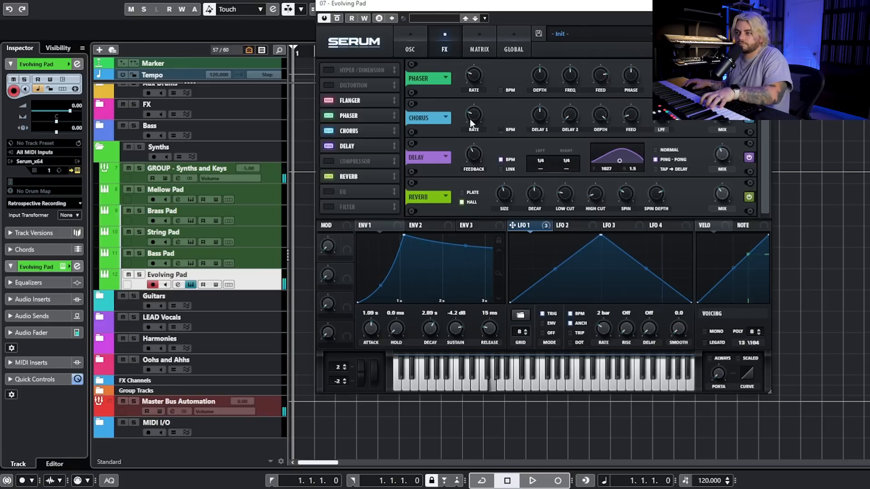
Step: Change the noise sample to Bonecrusher and set oscillator B's octave to -1
{"action": "left_click", "coordinate": [414, 41]}
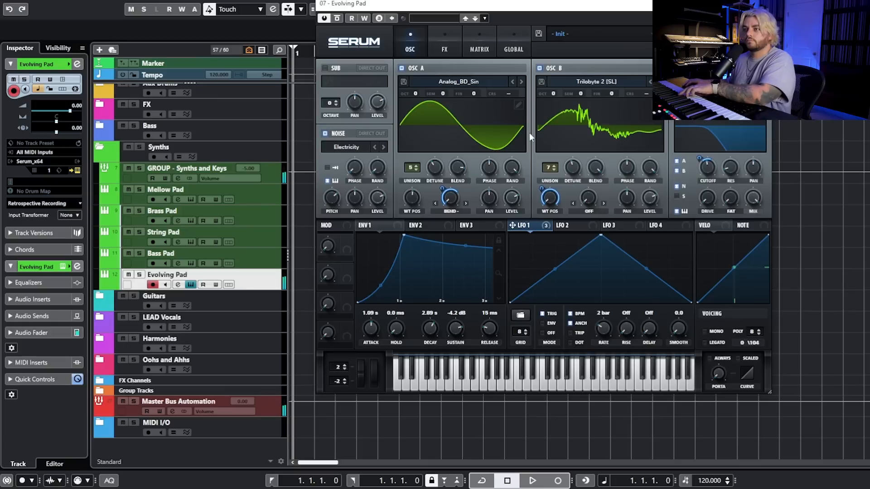
{"action": "left_click", "coordinate": [375, 147]}
{"action": "left_click", "coordinate": [376, 147]}
{"action": "left_click", "coordinate": [376, 147]}
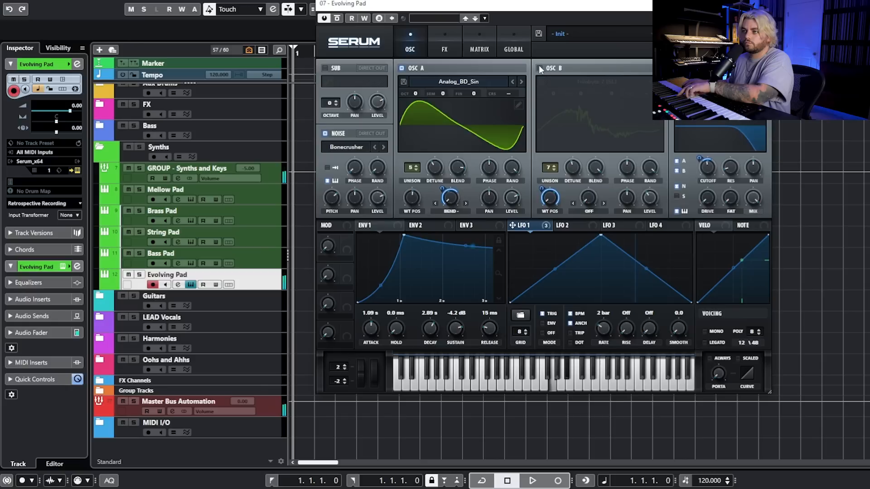
{"action": "left_click_drag", "start_coordinate": [556, 94], "coordinate": [558, 106]}
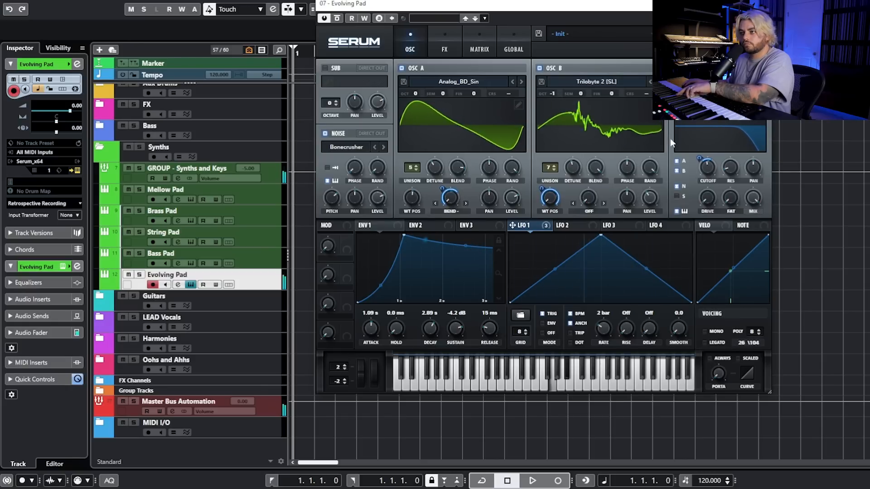
Step: Turn on the Filter effect and modulate its cutoff with LFO 2, shaped as a rising ramp in ENV mode at a 4 bar rate
{"action": "left_click", "coordinate": [442, 45]}
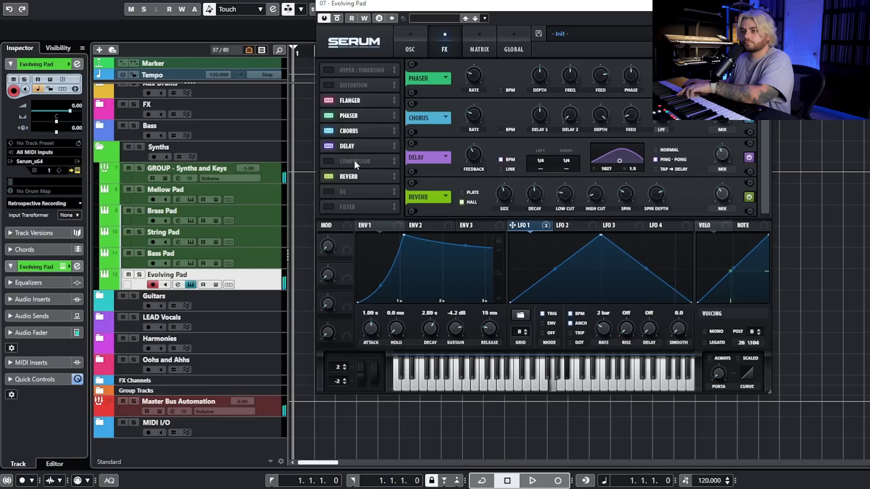
{"action": "left_click", "coordinate": [327, 206]}
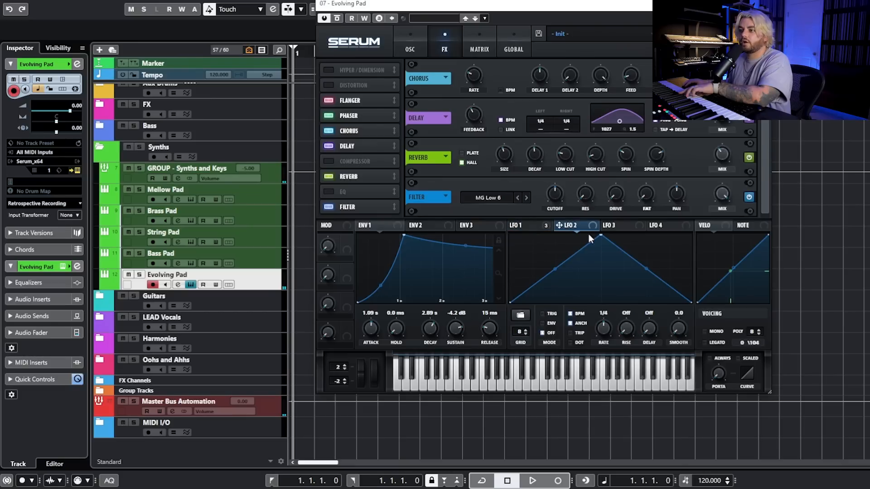
{"action": "left_click_drag", "start_coordinate": [598, 235], "coordinate": [691, 235]}
{"action": "left_click_drag", "start_coordinate": [552, 191], "coordinate": [552, 188]}
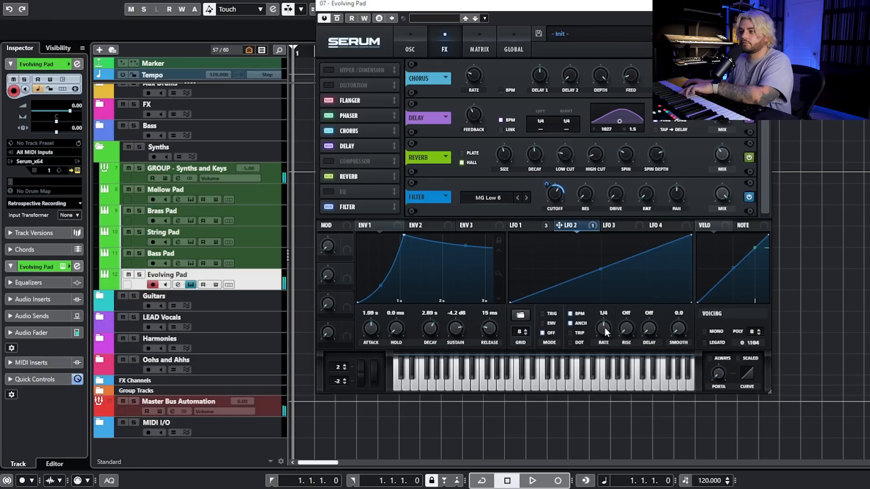
{"action": "left_click_drag", "start_coordinate": [603, 328], "coordinate": [600, 361]}
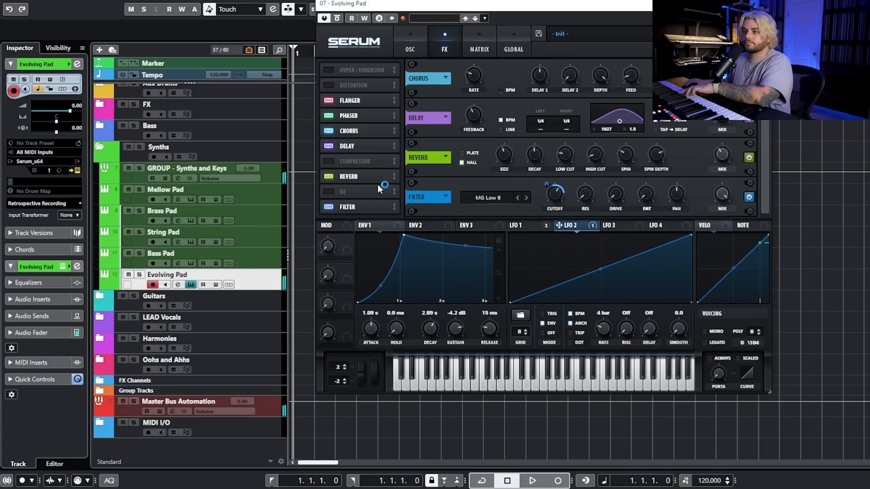
Step: Turn on the EQ effect after the Filter, with a low-cut shape on the low band and a high-cut shape on the high band
{"action": "left_click", "coordinate": [329, 192]}
{"action": "left_click_drag", "start_coordinate": [357, 184], "coordinate": [357, 187]}
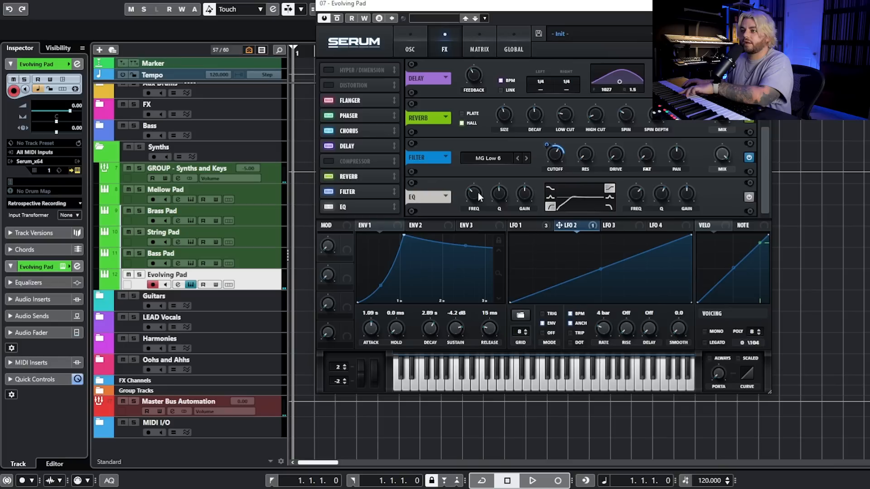
{"action": "left_click", "coordinate": [613, 206]}
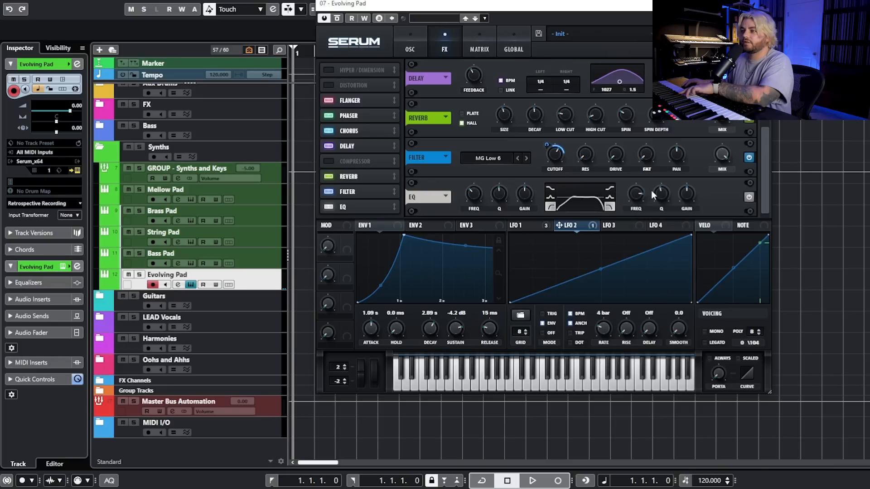
{"action": "left_click_drag", "start_coordinate": [766, 149], "coordinate": [766, 84]}
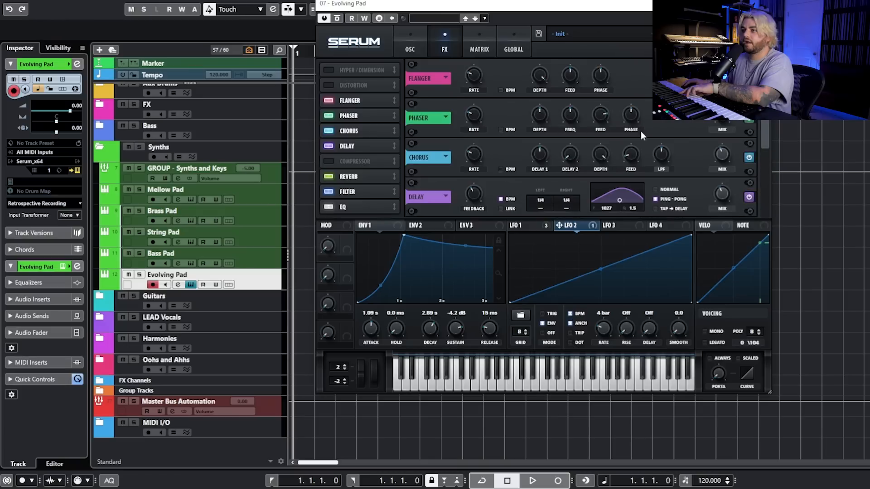
Step: Compare the pad with Legato voicing on and off, and turn on the Always option for portamento
{"action": "left_click", "coordinate": [420, 39]}
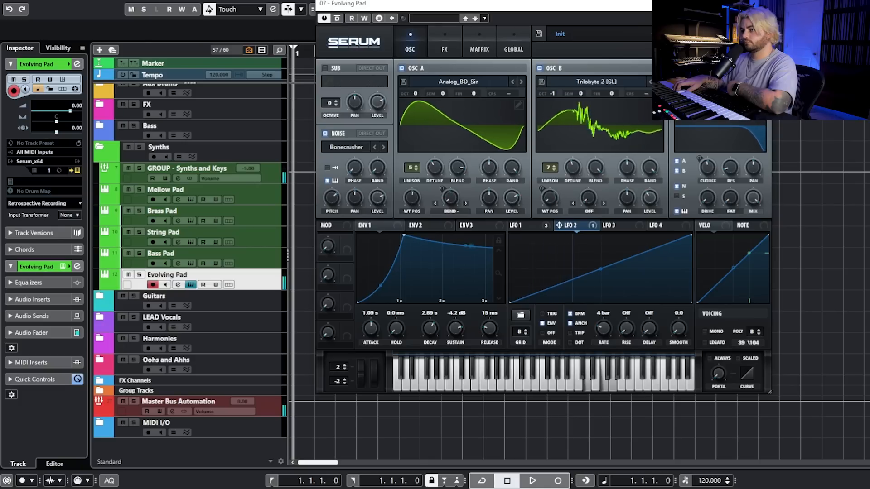
{"action": "left_click", "coordinate": [705, 343]}
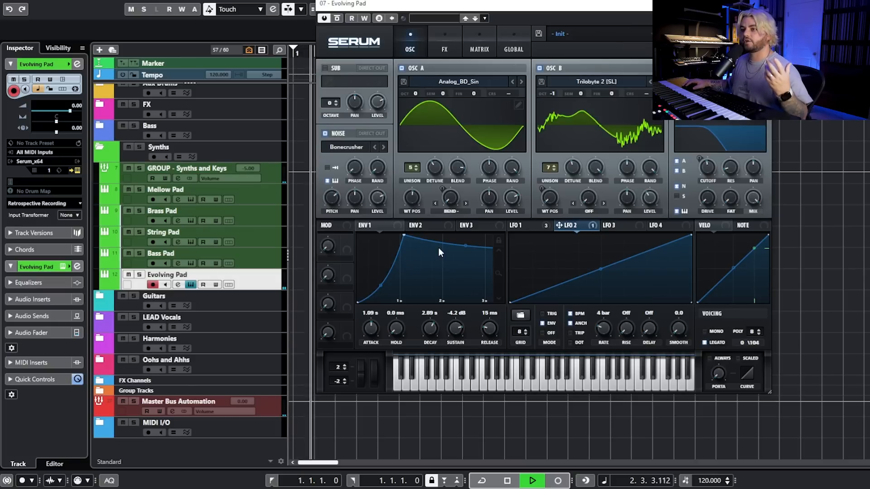
{"action": "key", "text": "space"}
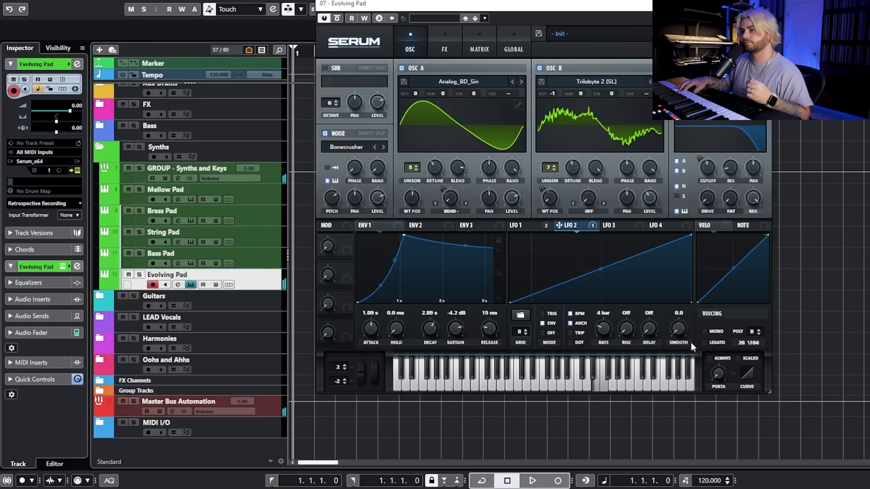
{"action": "key", "text": "space"}
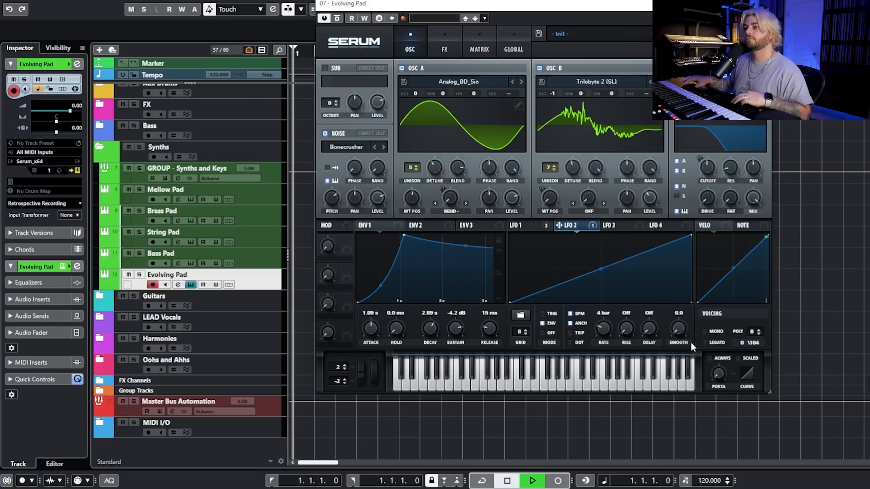
{"action": "left_click", "coordinate": [705, 343]}
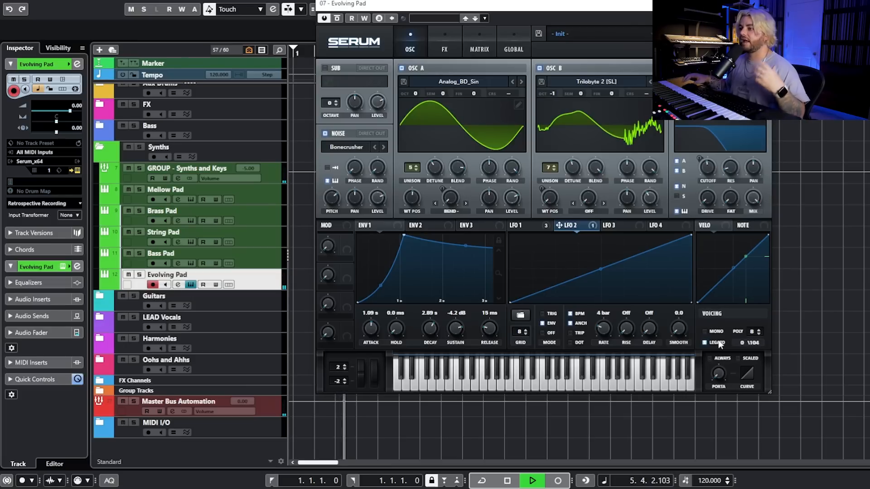
{"action": "left_click", "coordinate": [710, 358]}
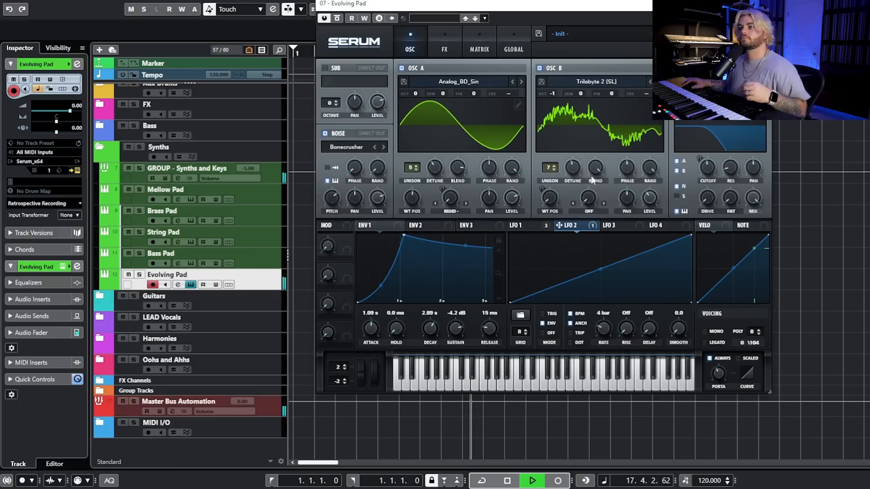
Step: Modulate the pan of oscillators A and B with LFO 3 and set the LFO's rate to 4 bar
{"action": "left_click", "coordinate": [453, 50]}
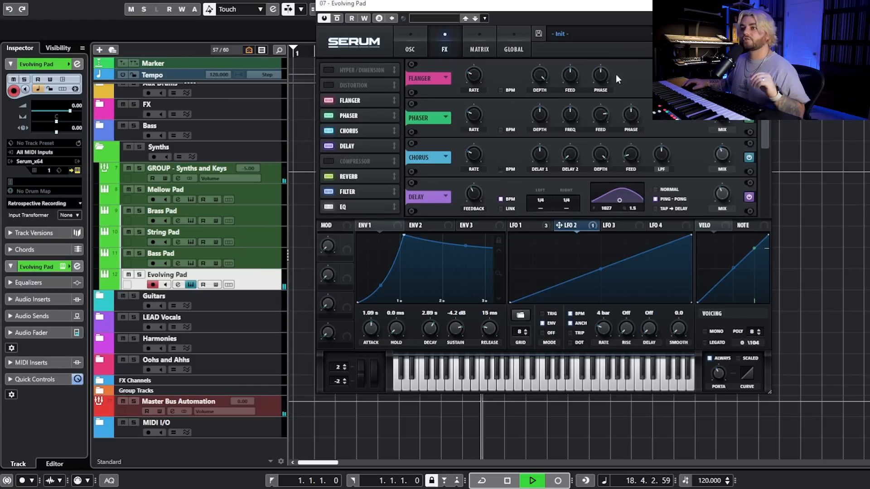
{"action": "left_click", "coordinate": [409, 49]}
{"action": "left_click", "coordinate": [622, 226]}
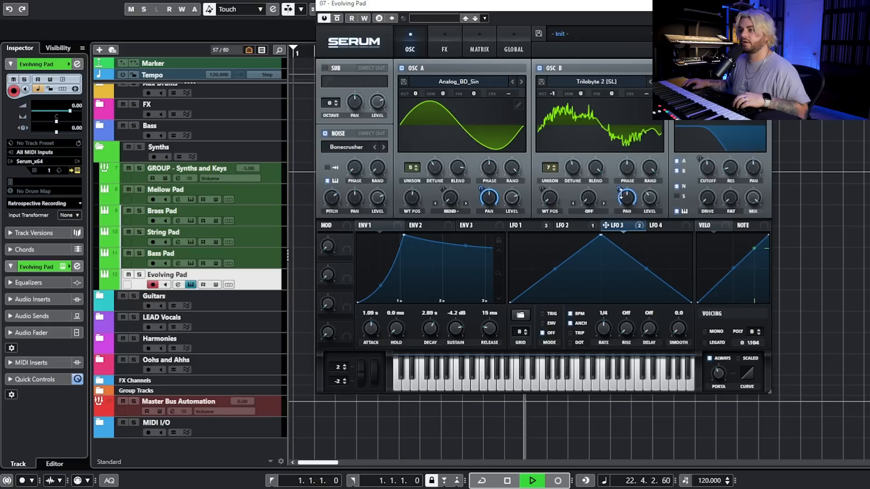
{"action": "left_click_drag", "start_coordinate": [625, 196], "coordinate": [617, 215]}
{"action": "left_click_drag", "start_coordinate": [585, 372], "coordinate": [586, 372]}
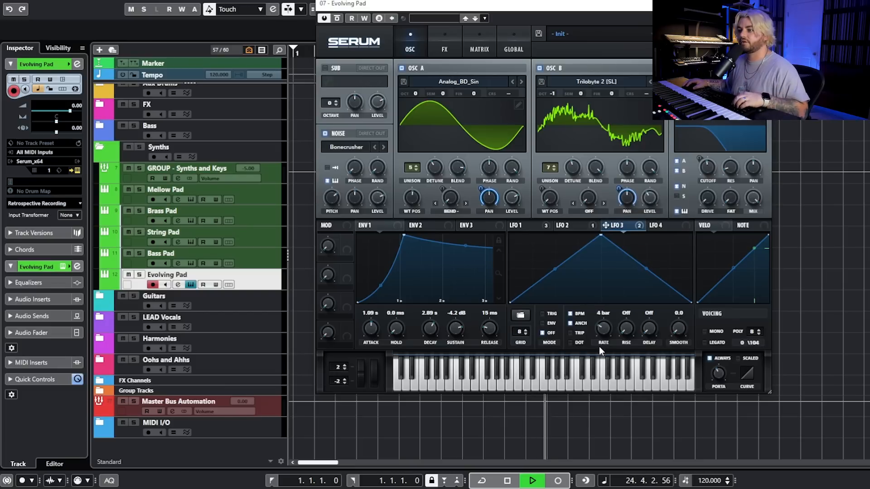
{"action": "key", "text": "space"}
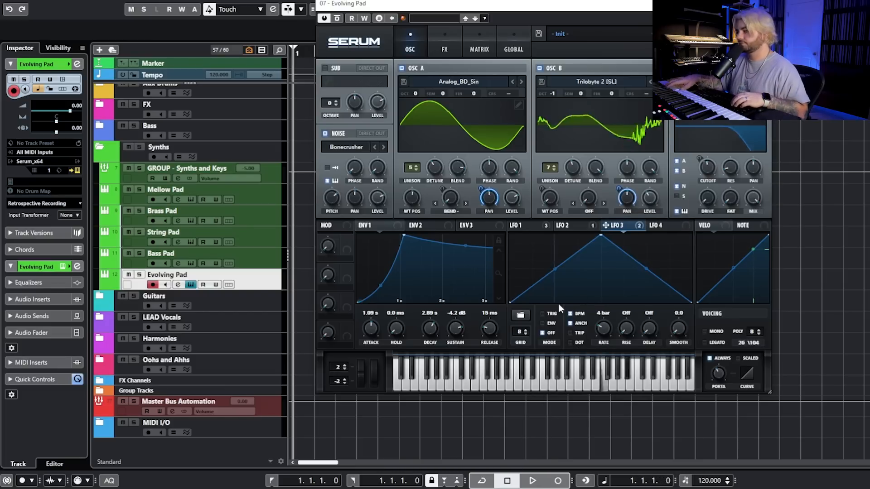